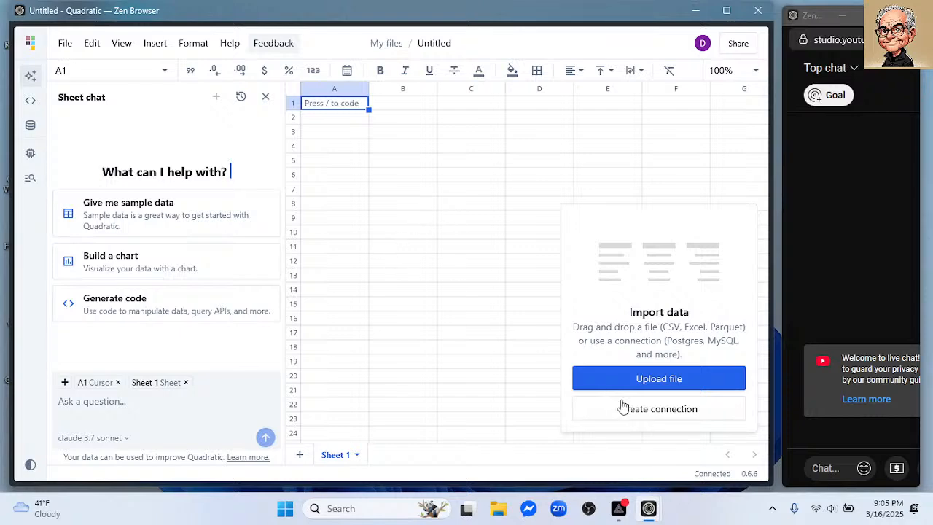
# - Import the animal_shelter.parquet file from the PG_Manage folder into the empty sheet
pyautogui.click(671, 378)
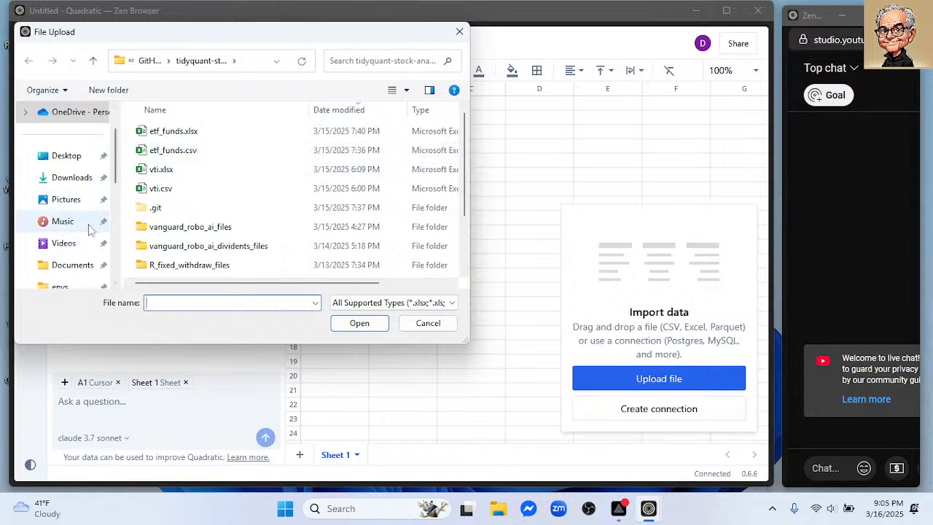
pyautogui.scroll(-1, 60, 253)
pyautogui.click(63, 245)
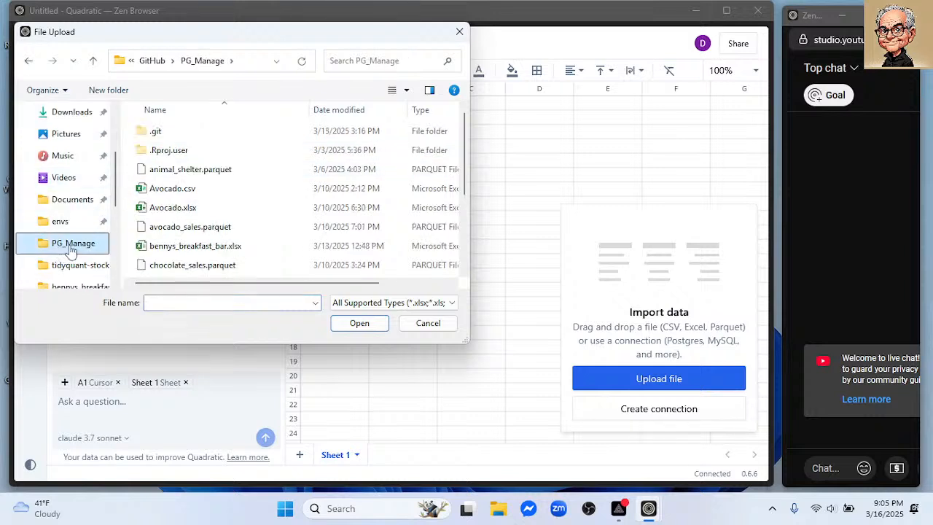
pyautogui.click(214, 175)
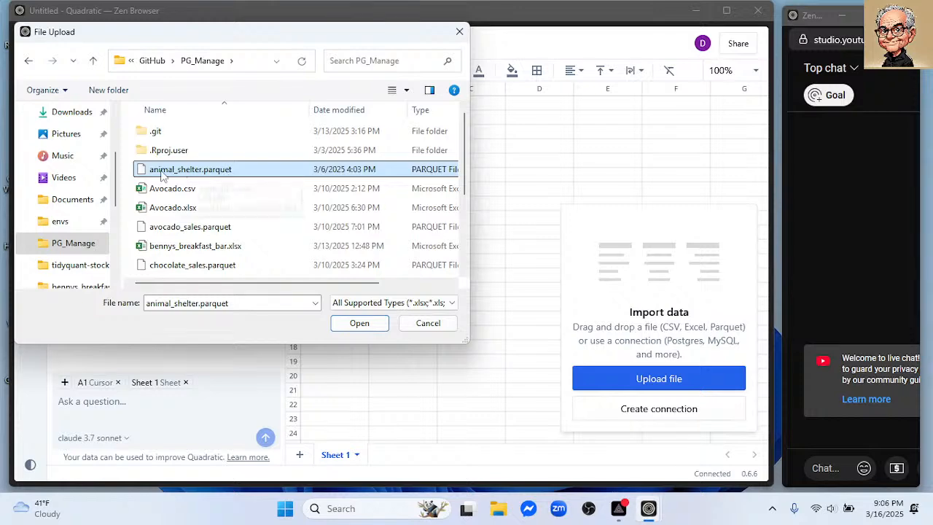
pyautogui.click(359, 326)
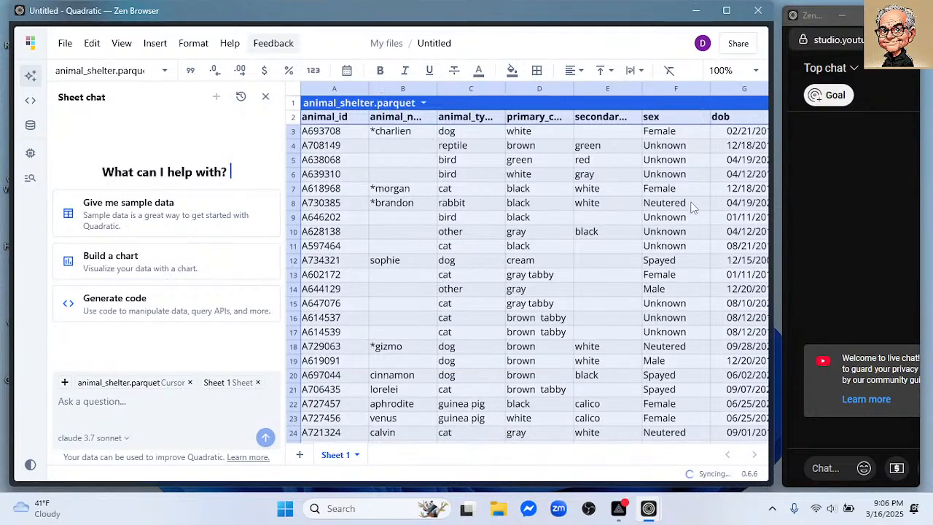
# - Look through the columns and rows of the imported animal shelter table
pyautogui.hscroll(1, 692, 208)
pyautogui.hscroll(3, 693, 208)
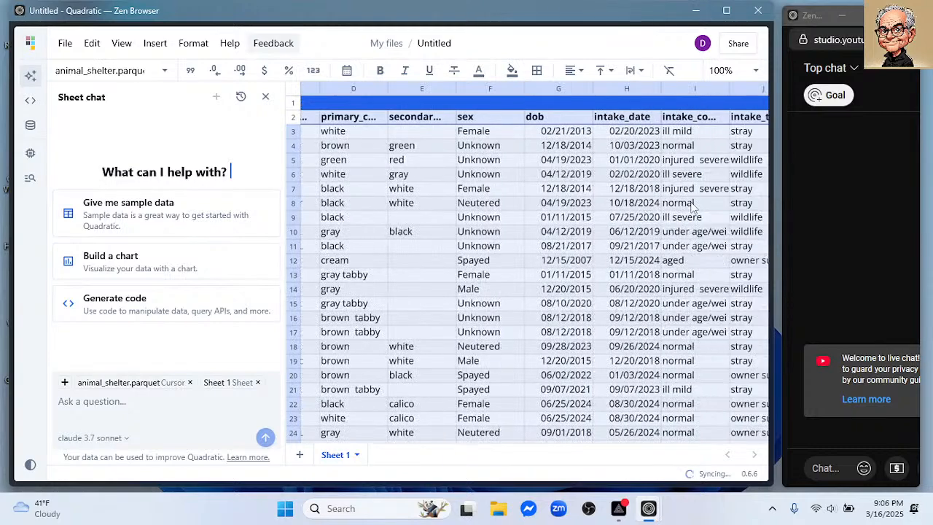
pyautogui.hscroll(-4, 693, 208)
pyautogui.hscroll(5, 697, 211)
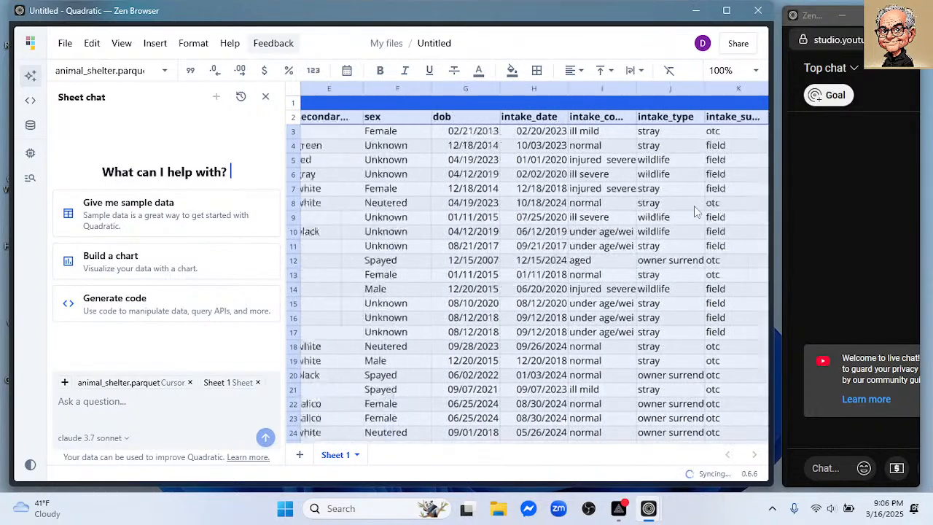
pyautogui.hscroll(-5, 696, 211)
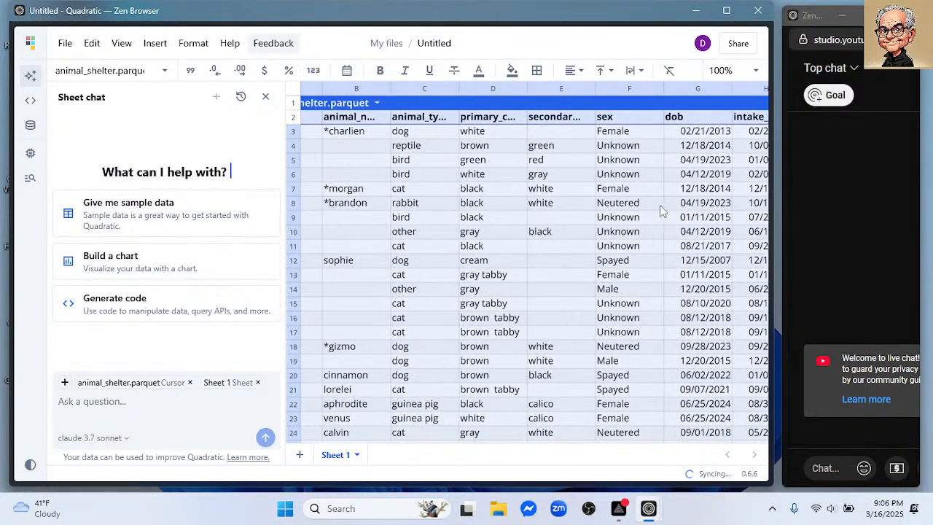
pyautogui.scroll(-6, 656, 210)
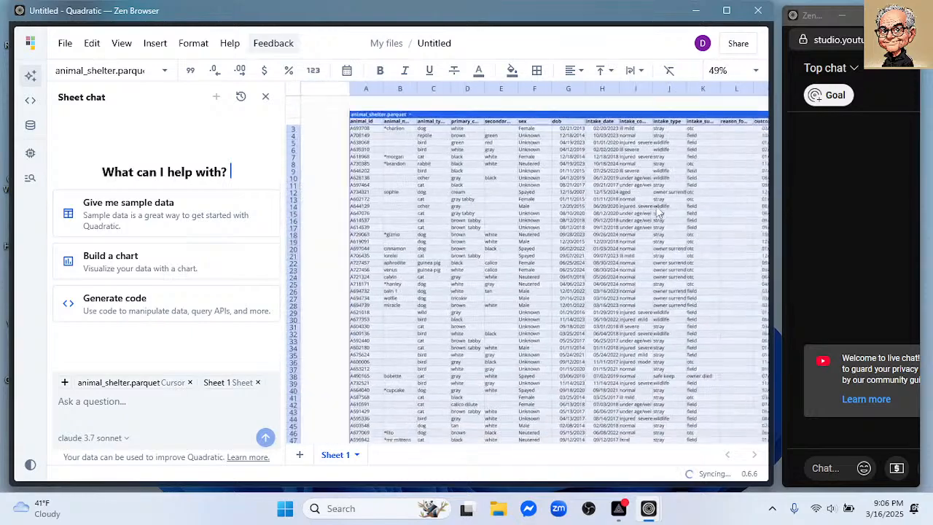
pyautogui.scroll(4, 656, 210)
pyautogui.scroll(3, 658, 210)
pyautogui.scroll(-5, 658, 210)
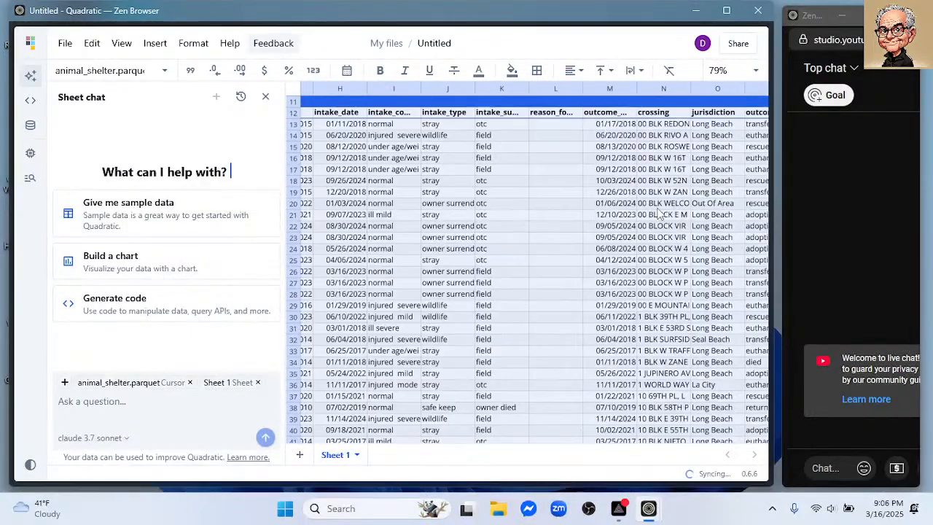
pyautogui.scroll(2, 633, 212)
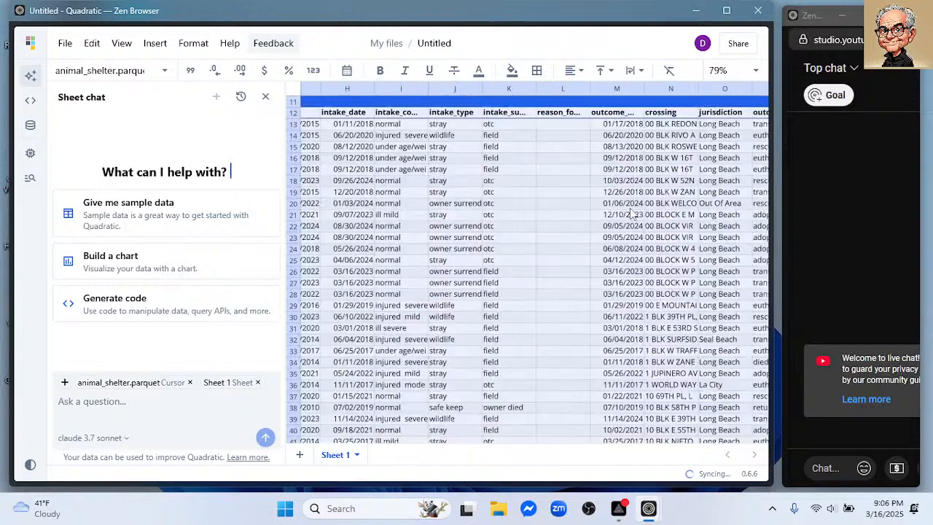
pyautogui.click(576, 196)
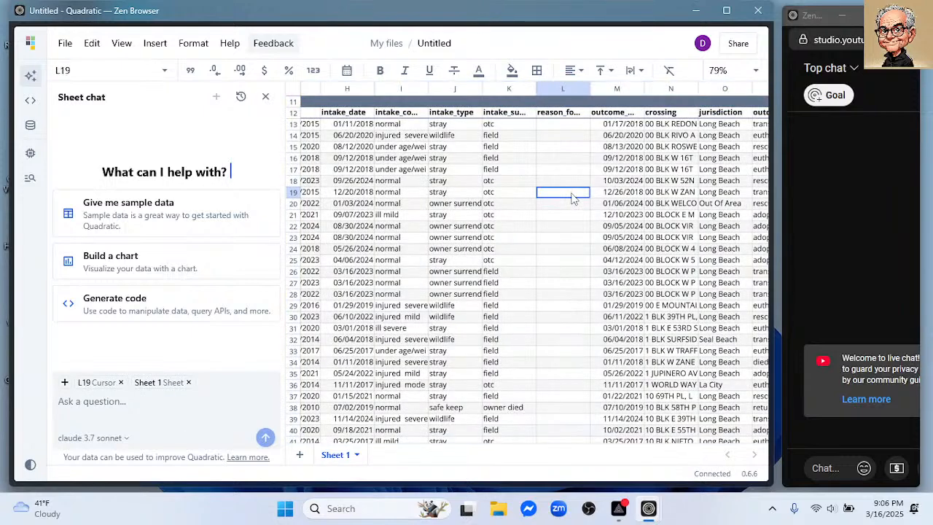
pyautogui.hscroll(-8, 575, 196)
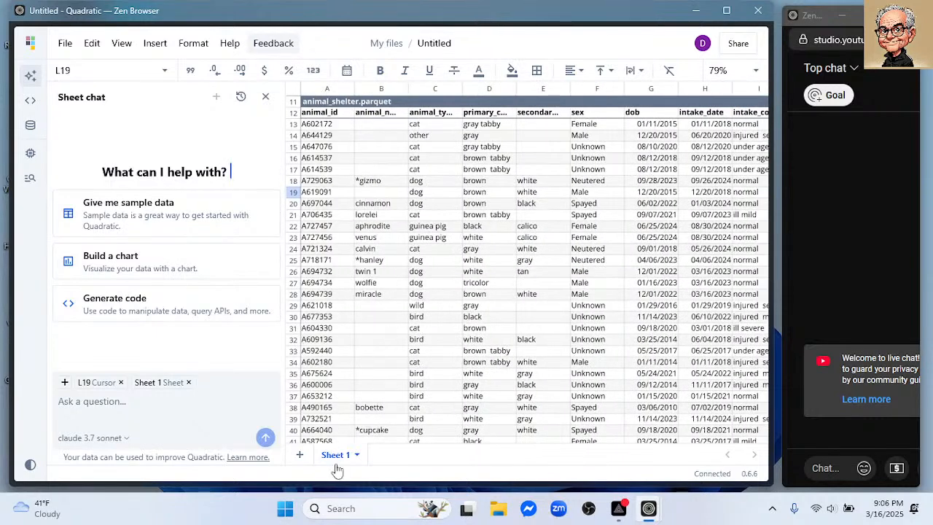
# - Rename the sheet holding the animal shelter table as data
pyautogui.doubleClick(336, 457)
pyautogui.write('data')
pyautogui.press('Return')
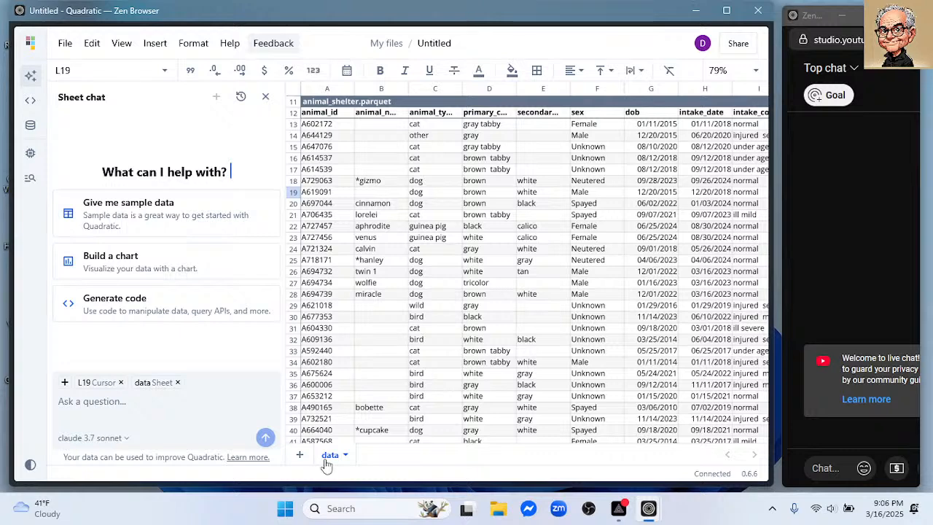
# - Add a second sheet named dashbord and leave it as the active sheet
pyautogui.click(299, 456)
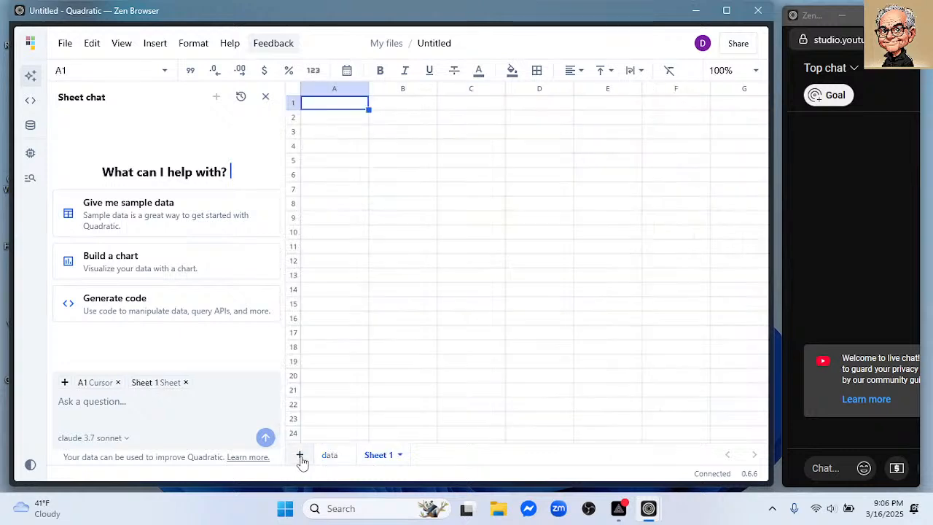
pyautogui.doubleClick(372, 456)
pyautogui.write('dashbord')
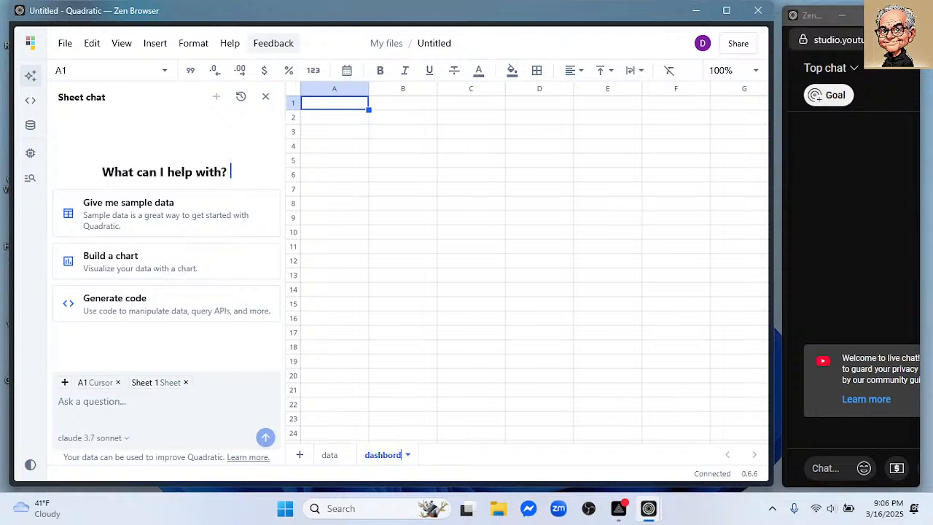
pyautogui.press('Return')
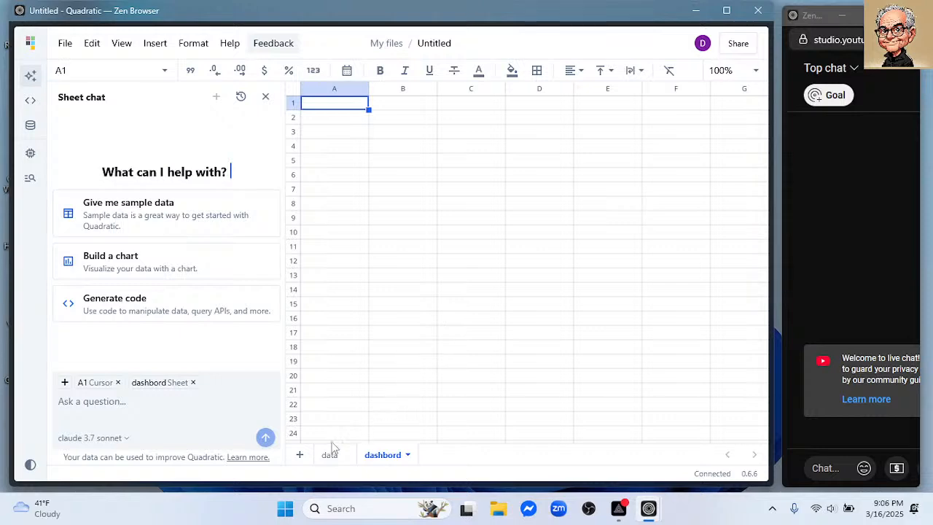
pyautogui.click(330, 459)
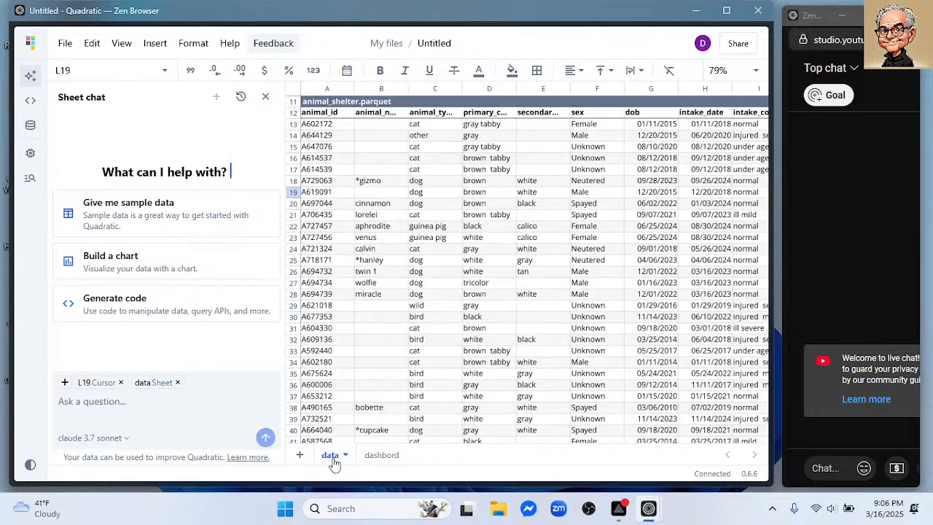
pyautogui.click(381, 457)
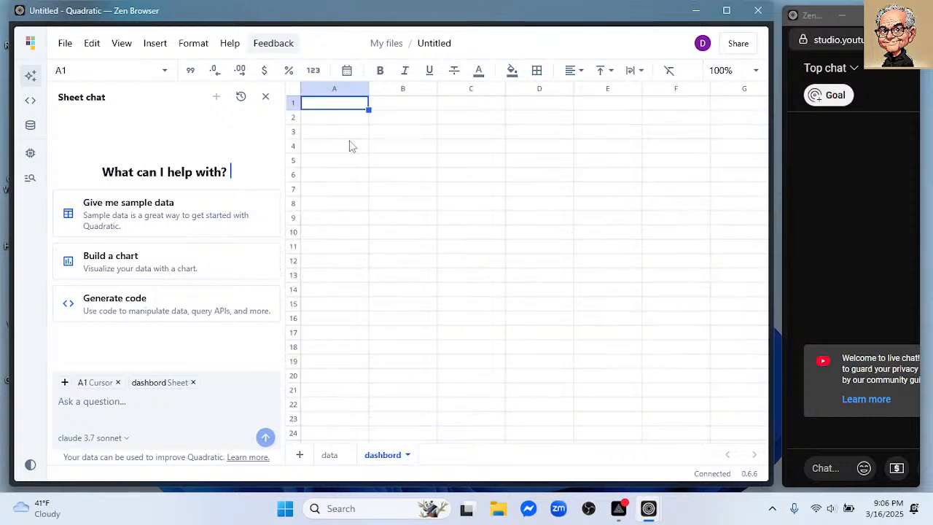
pyautogui.click(119, 402)
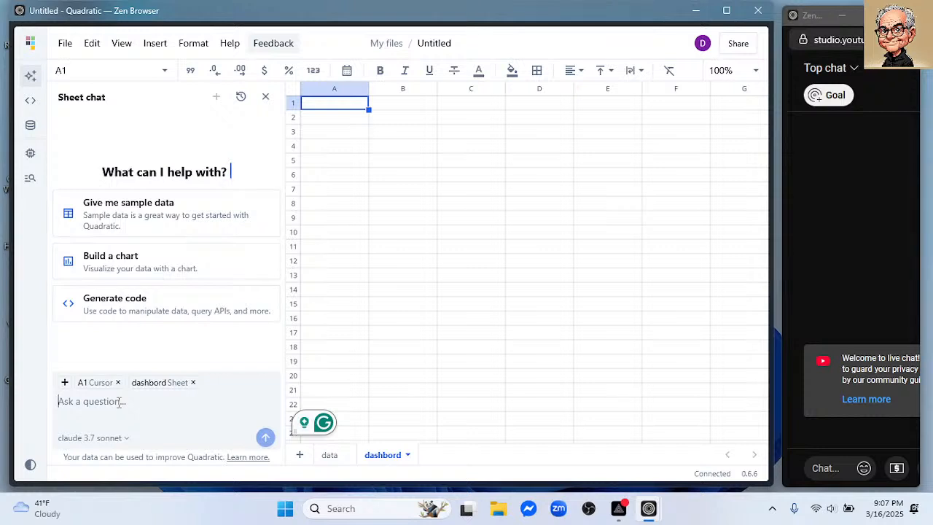
pyautogui.write('make a ')
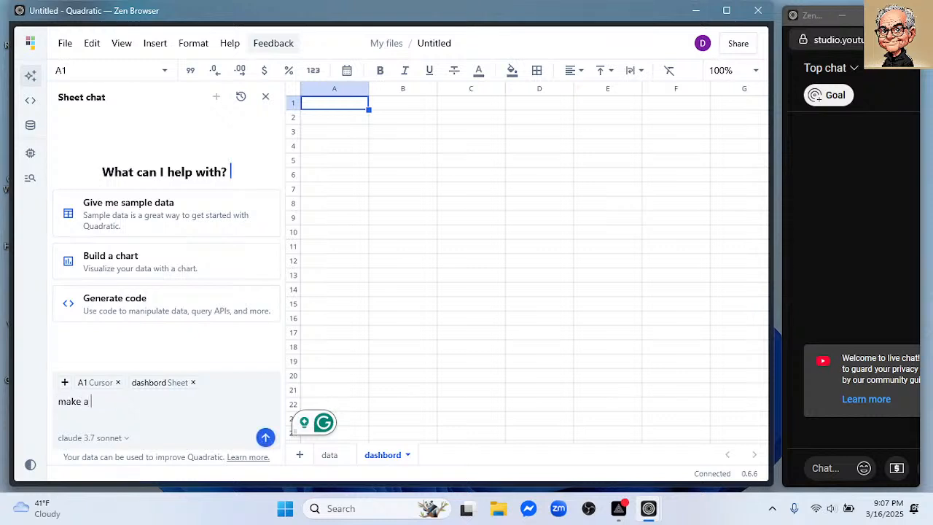
pyautogui.write('plot of the nub')
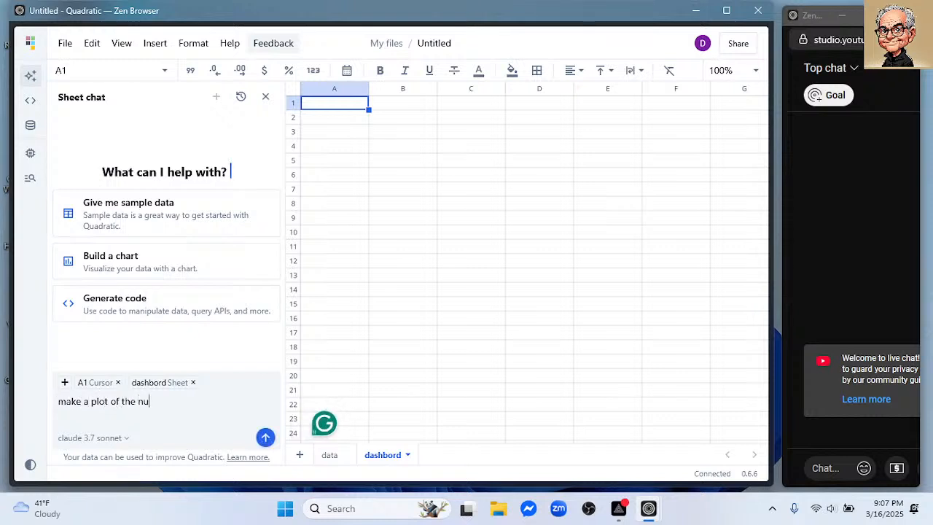
pyautogui.press('BackSpace')
pyautogui.press('BackSpace')
pyautogui.press('BackSpace')
pyautogui.write('average number of ')
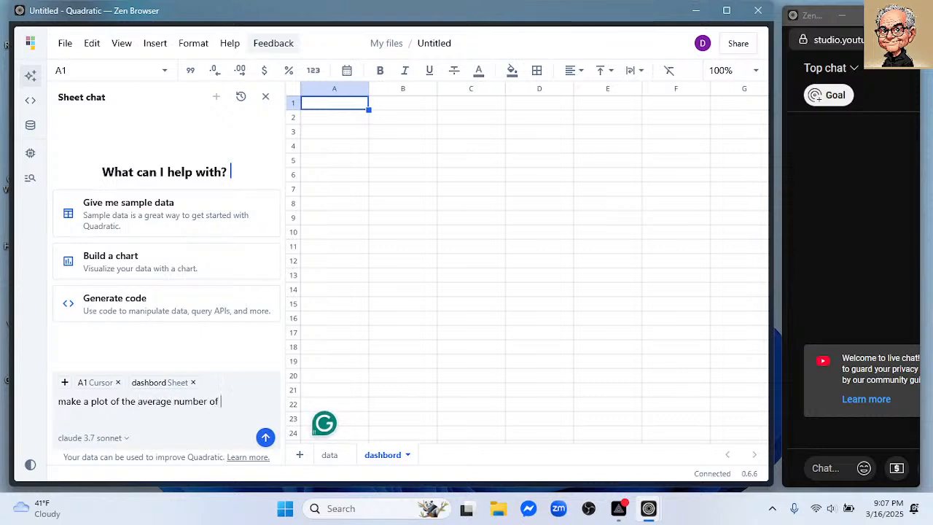
pyautogui.write('intek')
pyautogui.press('BackSpace')
pyautogui.press('BackSpace')
pyautogui.press('BackSpace')
pyautogui.press('BackSpace')
pyautogui.press('BackSpace')
pyautogui.press('BackSpace')
pyautogui.press('BackSpace')
pyautogui.press('BackSpace')
pyautogui.press('BackSpace')
pyautogui.press('BackSpace')
pyautogui.press('BackSpace')
pyautogui.press('BackSpace')
pyautogui.press('BackSpace')
pyautogui.press('BackSpace')
pyautogui.press('BackSpace')
pyautogui.press('BackSpace')
pyautogui.press('BackSpace')
pyautogui.press('BackSpace')
pyautogui.press('BackSpace')
pyautogui.press('BackSpace')
# - Begin the sheet chat prompt with "Make a time series plot"
pyautogui.press('BackSpace')
pyautogui.press('BackSpace')
pyautogui.press('BackSpace')
pyautogui.press('BackSpace')
pyautogui.write('Make a tuim')
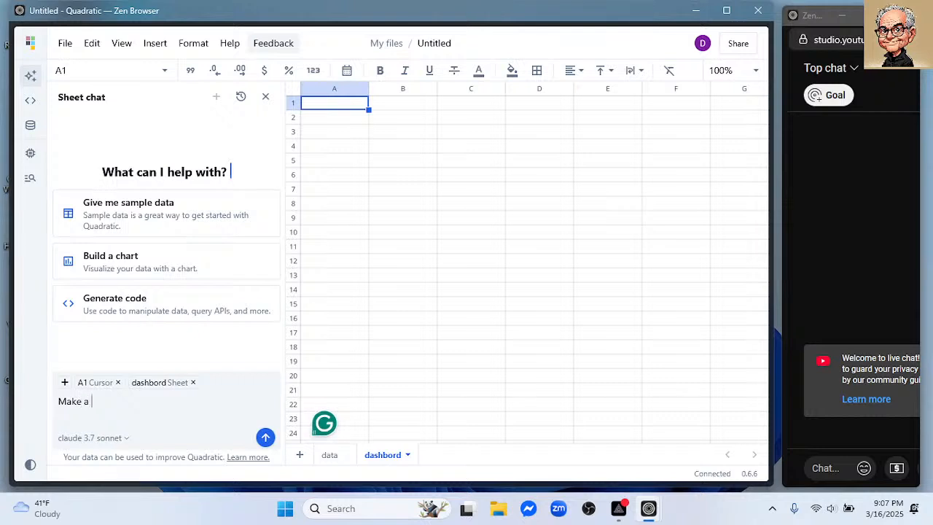
pyautogui.press('BackSpace')
pyautogui.press('BackSpace')
pyautogui.press('BackSpace')
pyautogui.write('ime series plot')
# - Switch to the data sheet, check its columns, and extend the chat prompt with "using intake_date"
pyautogui.click(329, 455)
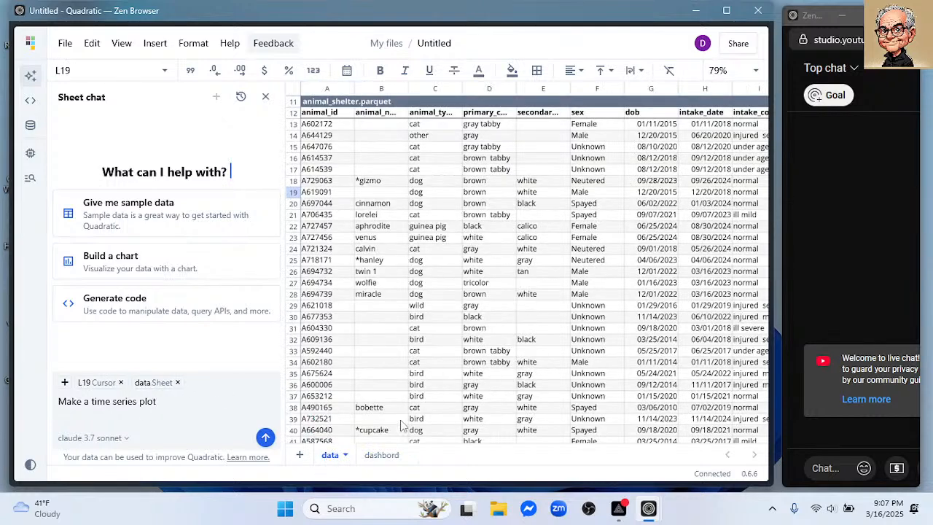
pyautogui.hscroll(10, 628, 329)
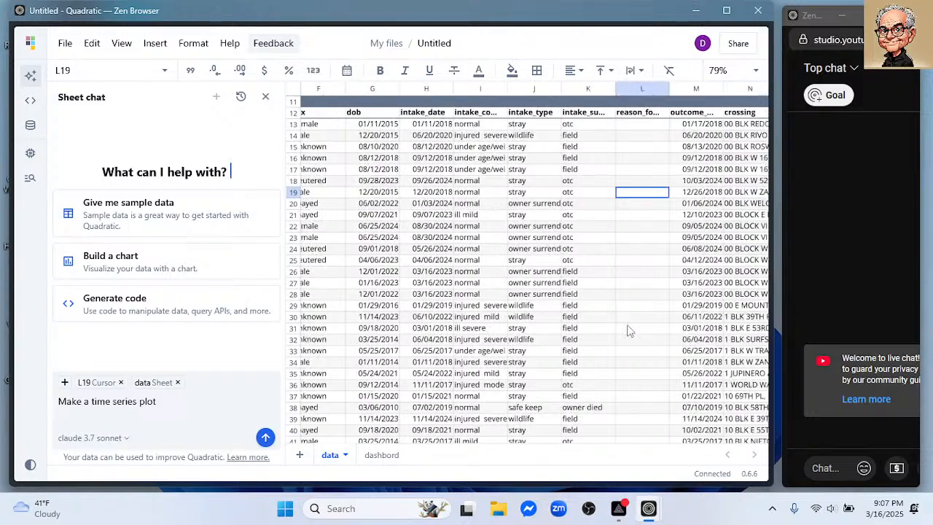
pyautogui.scroll(3, 592, 197)
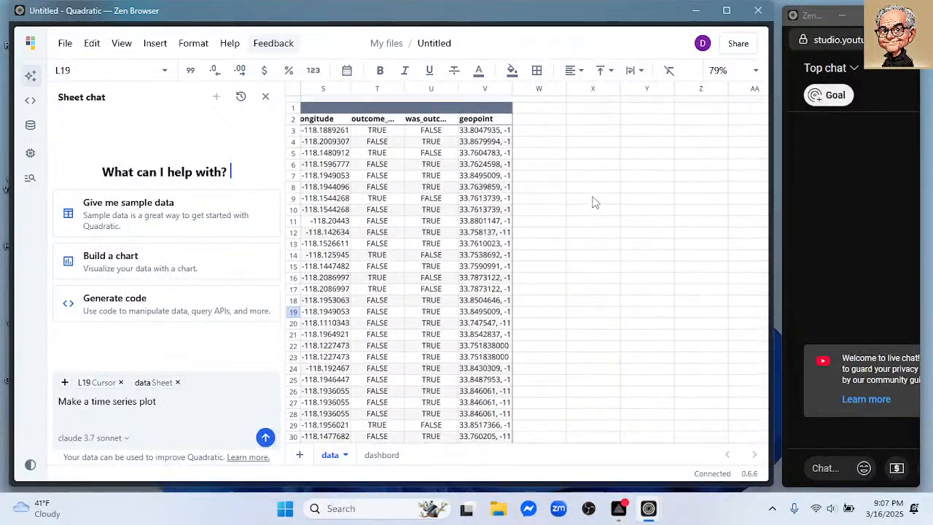
pyautogui.hscroll(-10, 419, 230)
pyautogui.hscroll(-5, 419, 230)
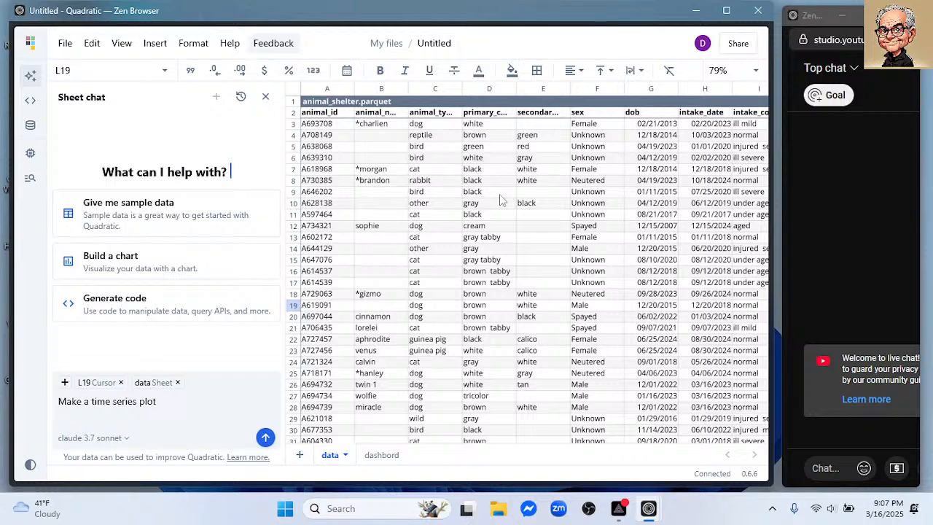
pyautogui.click(173, 401)
pyautogui.write('using intake')
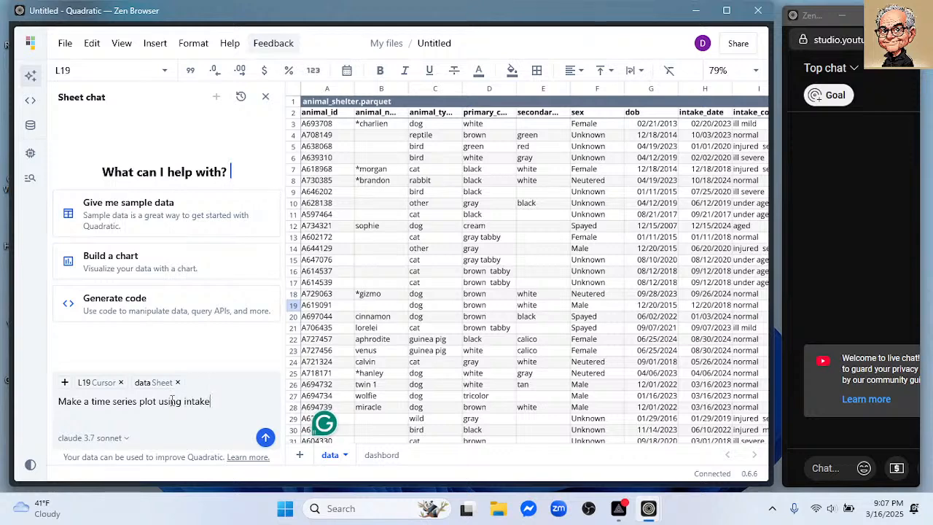
pyautogui.write('_date showing the av')
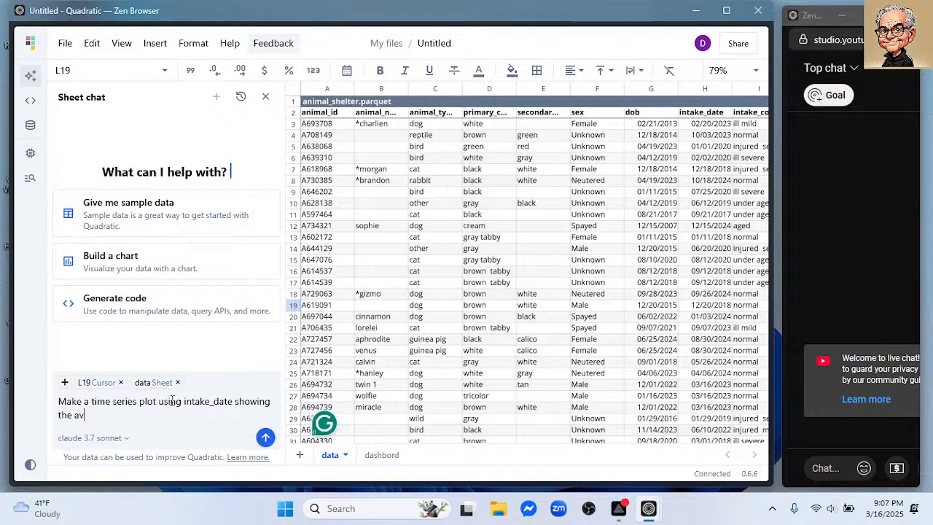
# - Finish the chat prompt with "showing the average number of intakes per day." and submit it
pyautogui.write('erage ')
pyautogui.write('number of')
pyautogui.write(' intake')
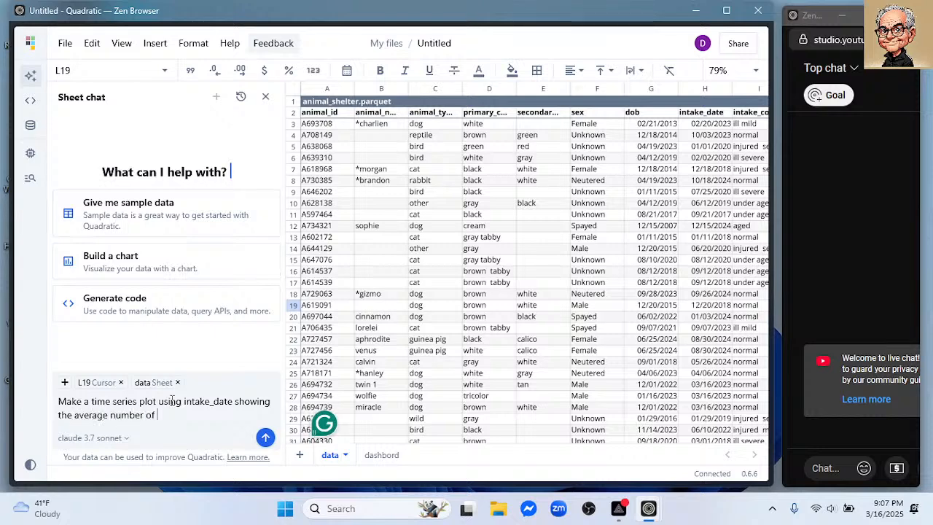
pyautogui.write('s per day.')
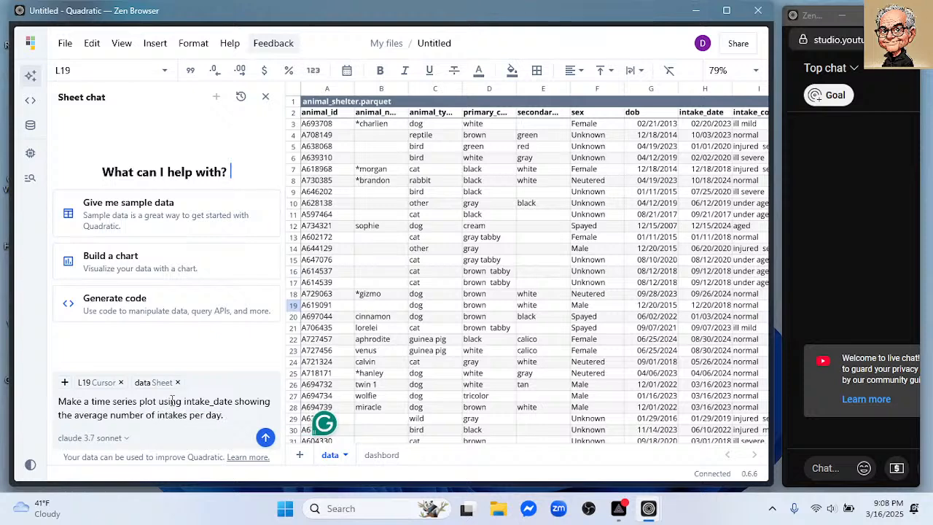
pyautogui.press('Return')
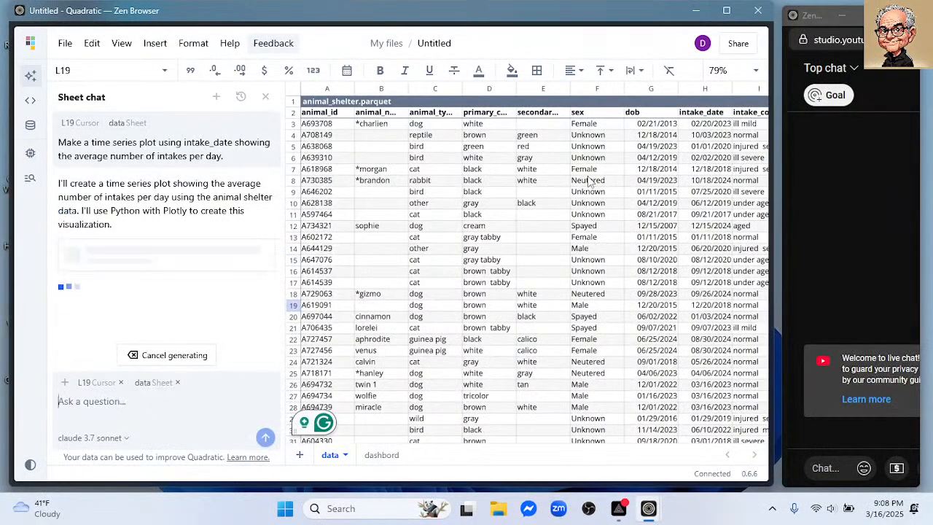
# - View the area around cell X3, beyond the table's last column, for the generated plot
pyautogui.scroll(-5, 591, 190)
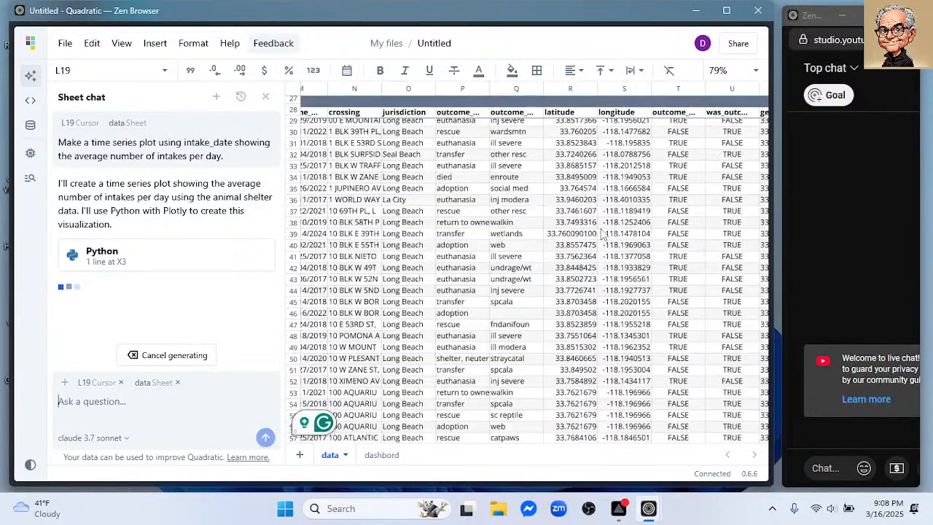
pyautogui.scroll(2, 597, 206)
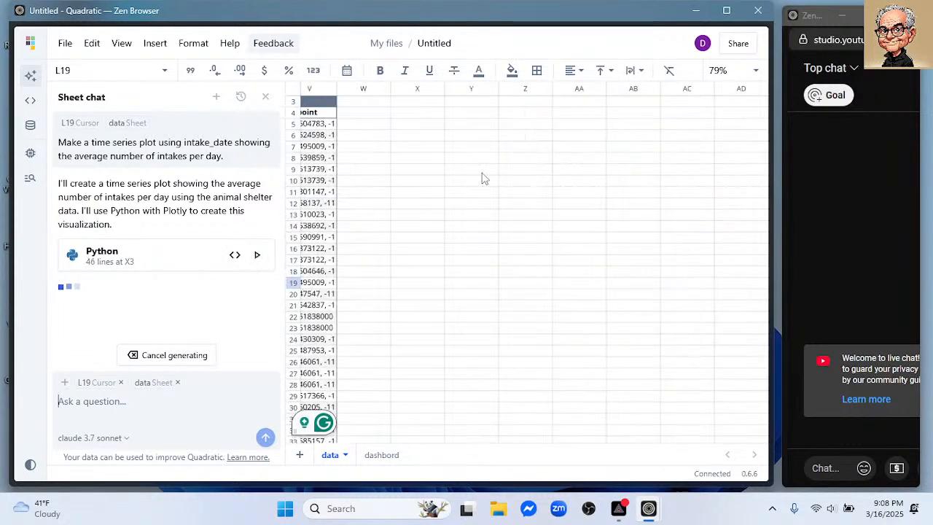
pyautogui.scroll(2, 484, 178)
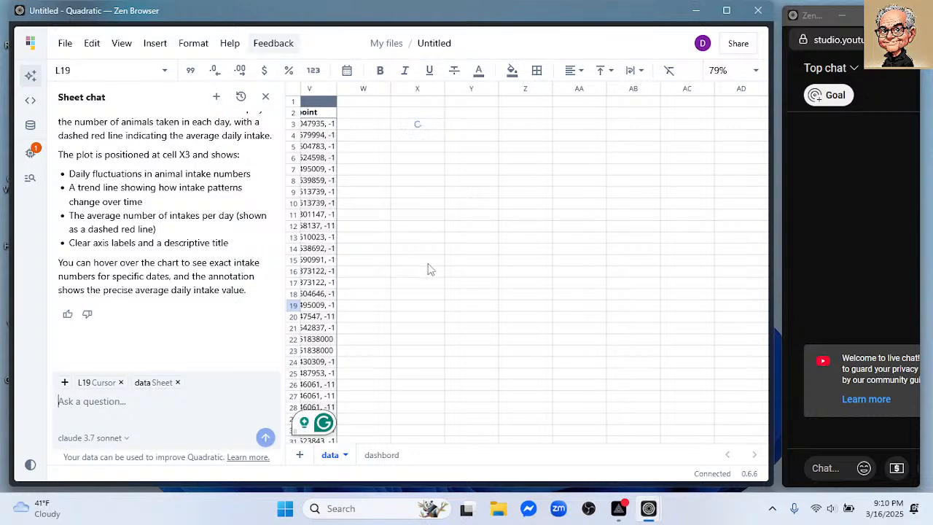
# - Open shelter.csv from the PG_Manage folder in Excel and accept the default data conversions
pyautogui.click(500, 511)
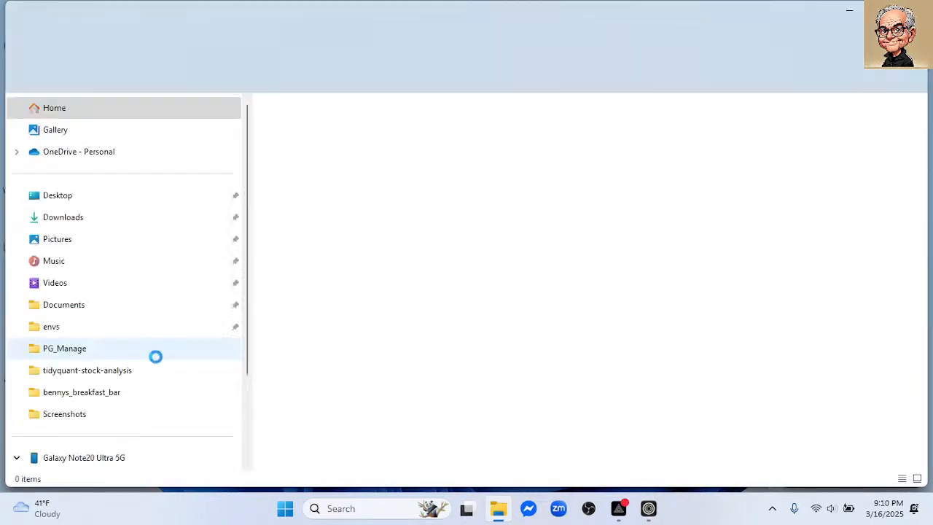
pyautogui.click(68, 350)
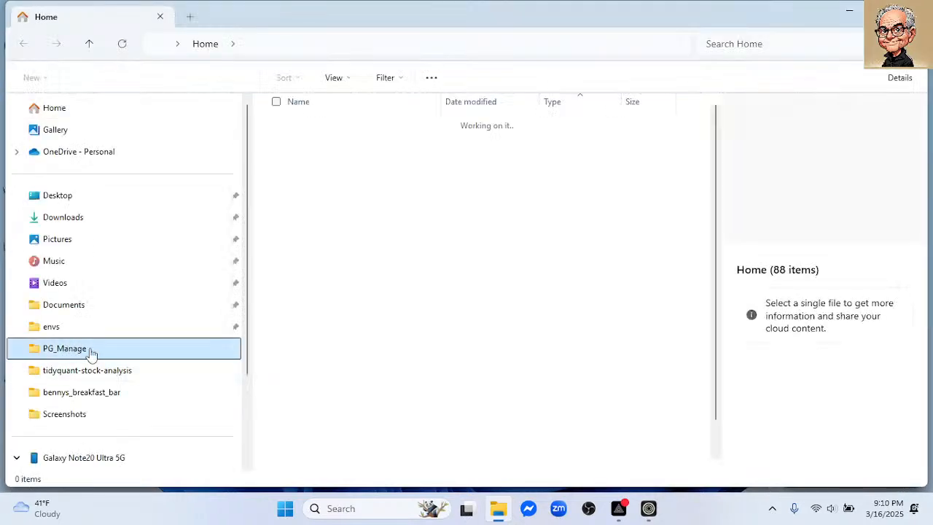
pyautogui.click(322, 200)
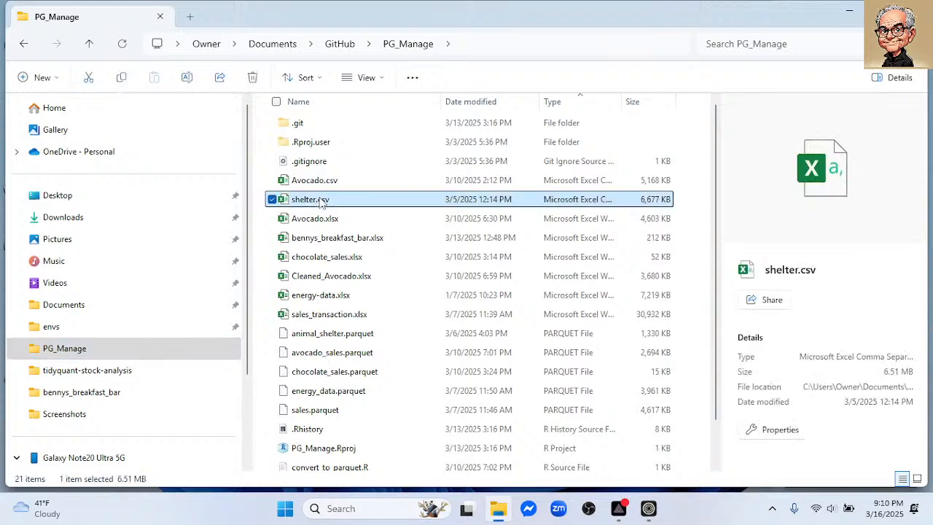
pyautogui.doubleClick(320, 200)
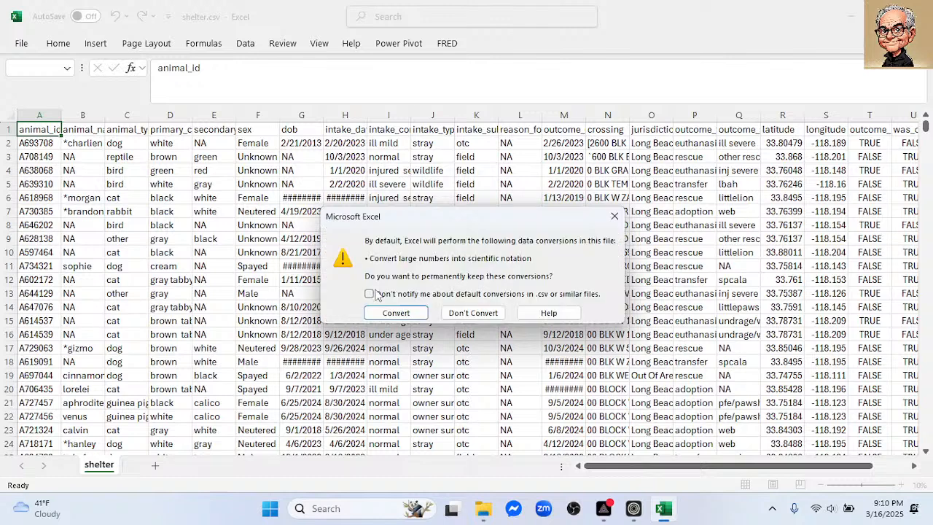
pyautogui.click(386, 314)
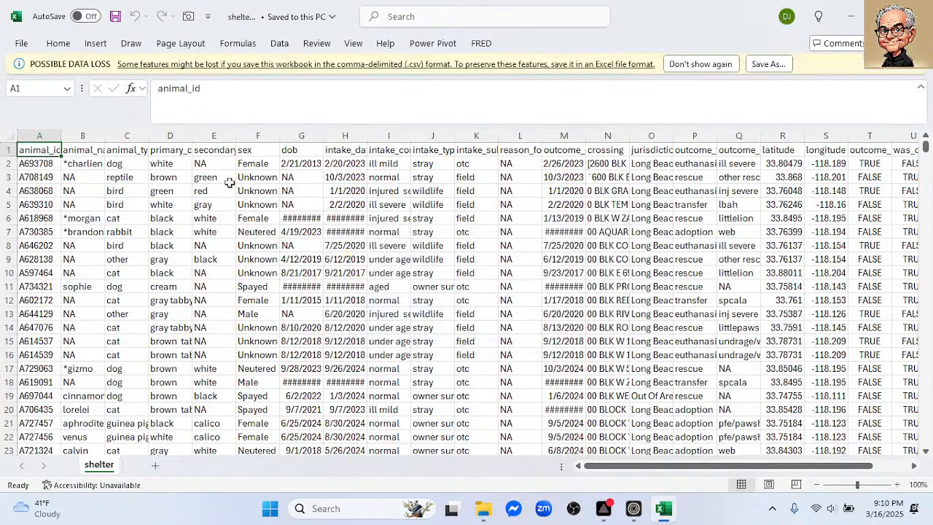
# - Check the entry counts of the animal_id column and of header row 1, and close the workbook
pyautogui.click(44, 132)
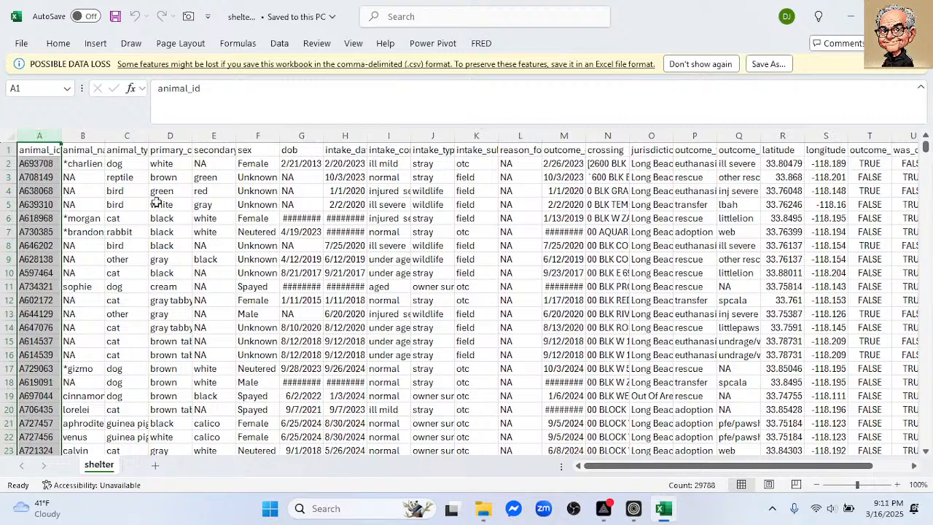
pyautogui.click(5, 149)
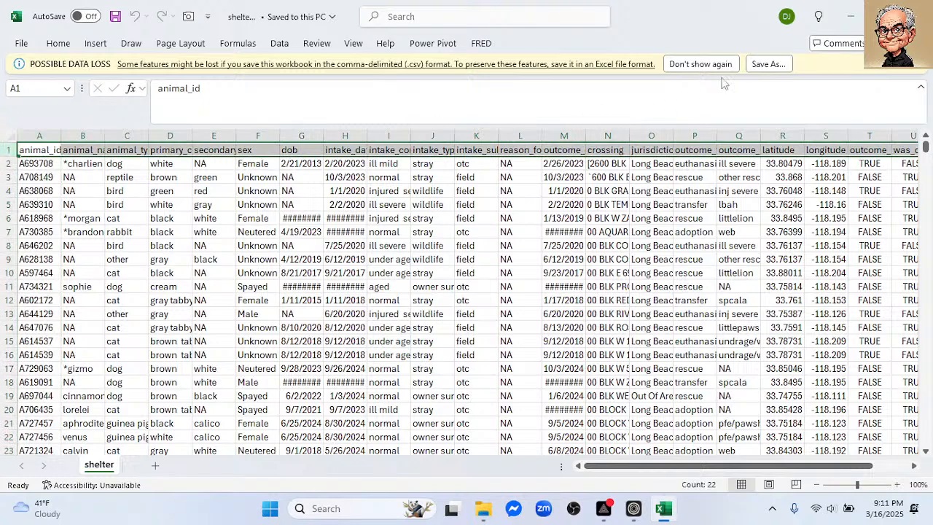
pyautogui.click(916, 16)
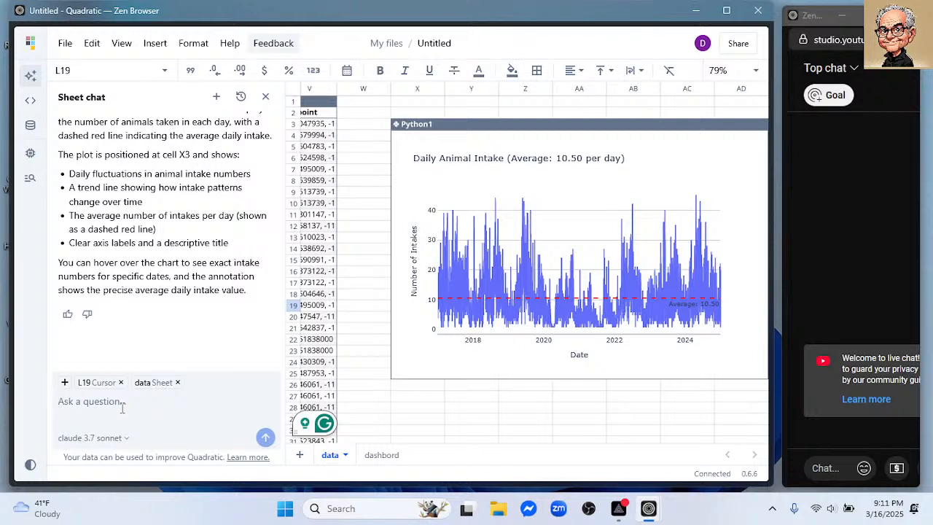
# - Submit the prompt "Count the number intakes by day of the week" to the Quadratic sheet chat
pyautogui.write('Count the numbe of')
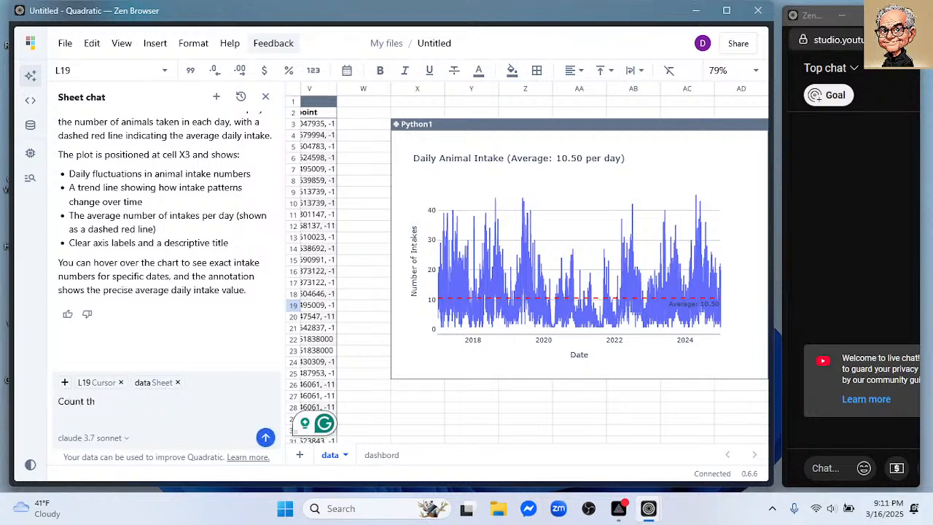
pyautogui.press('BackSpace')
pyautogui.press('BackSpace')
pyautogui.press('BackSpace')
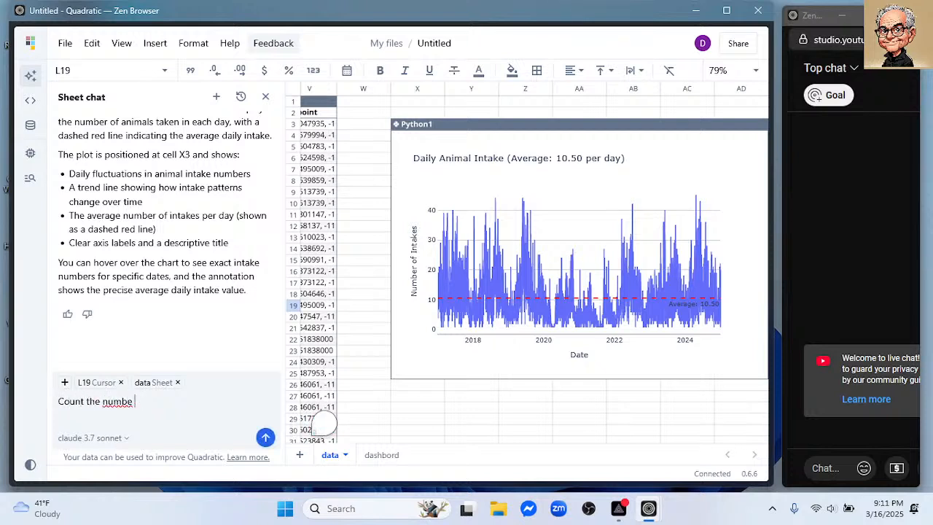
pyautogui.write('r intt4')
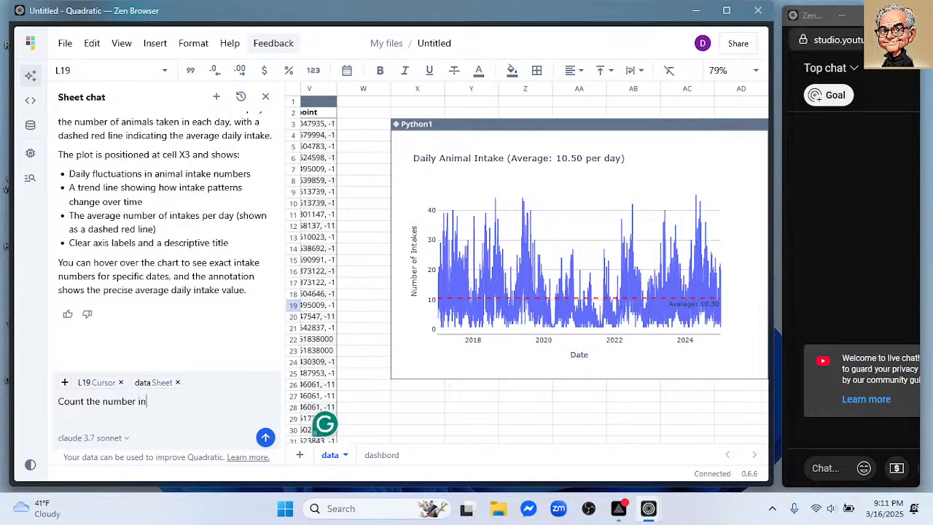
pyautogui.press('BackSpace')
pyautogui.press('BackSpace')
pyautogui.write('akes by day')
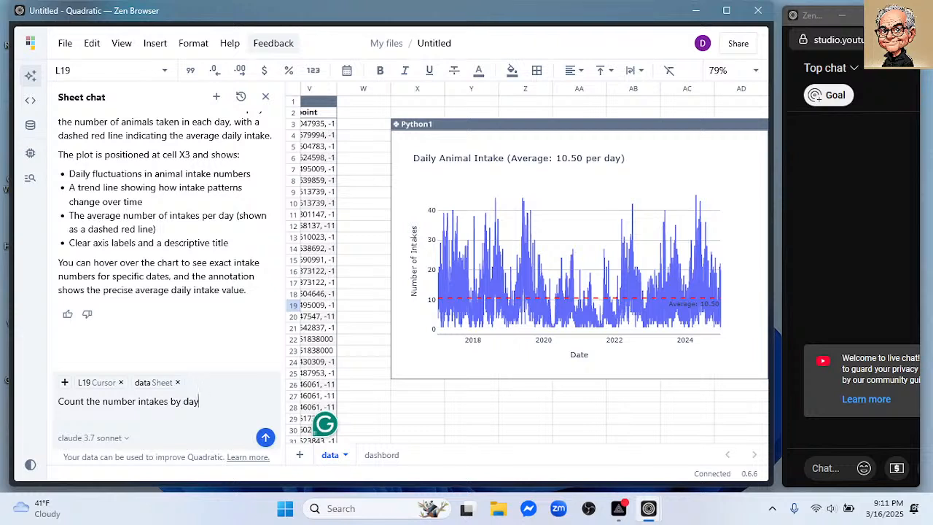
pyautogui.write(' of the week')
pyautogui.press('Return')
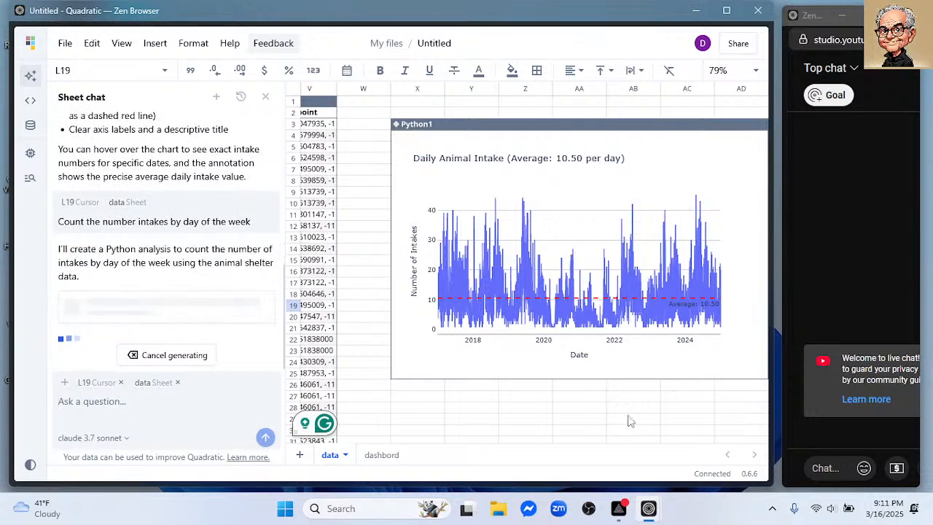
# - View the area around cell X28, below the daily intake plot, for the day-of-week result
pyautogui.scroll(-5, 613, 408)
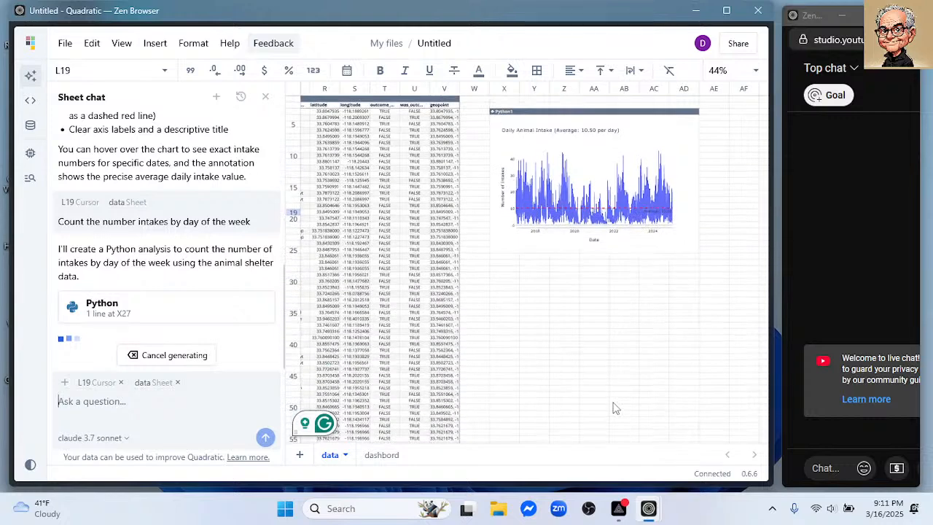
pyautogui.click(722, 114)
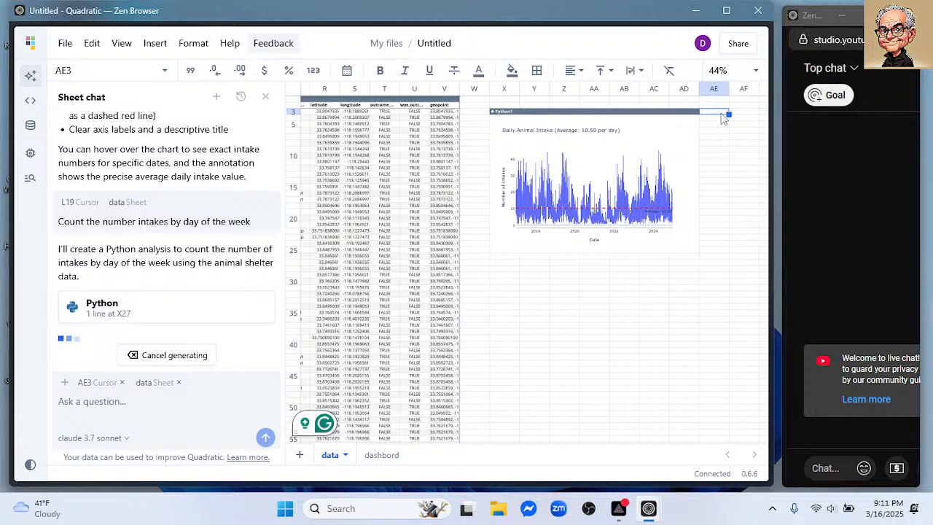
pyautogui.click(505, 270)
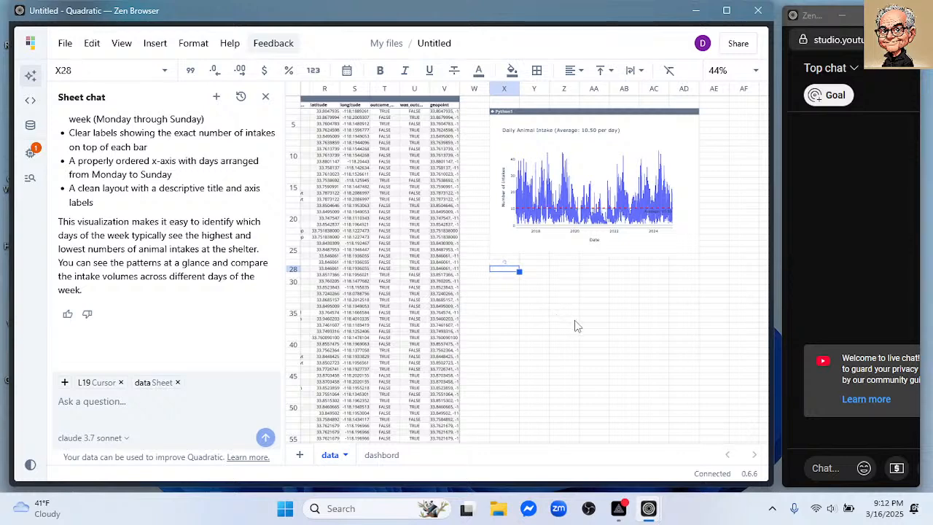
pyautogui.scroll(3, 578, 329)
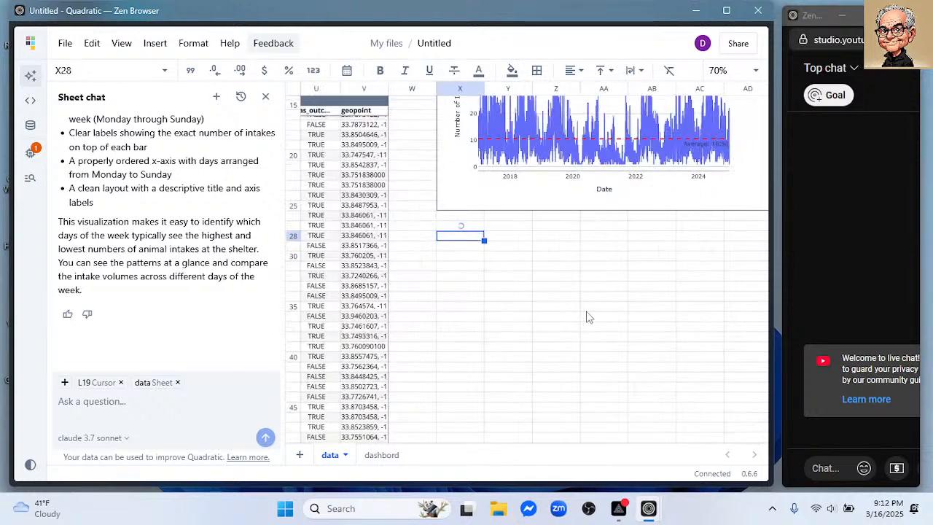
pyautogui.scroll(3, 598, 317)
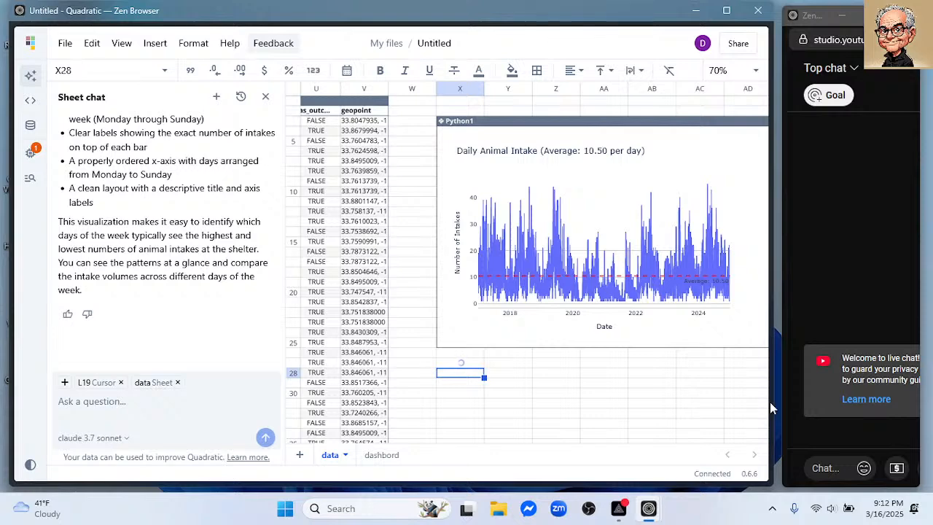
# - Widen the browser window slightly and view the whole day-of-week intake chart
pyautogui.moveTo(771, 402); pyautogui.dragTo(784, 402)
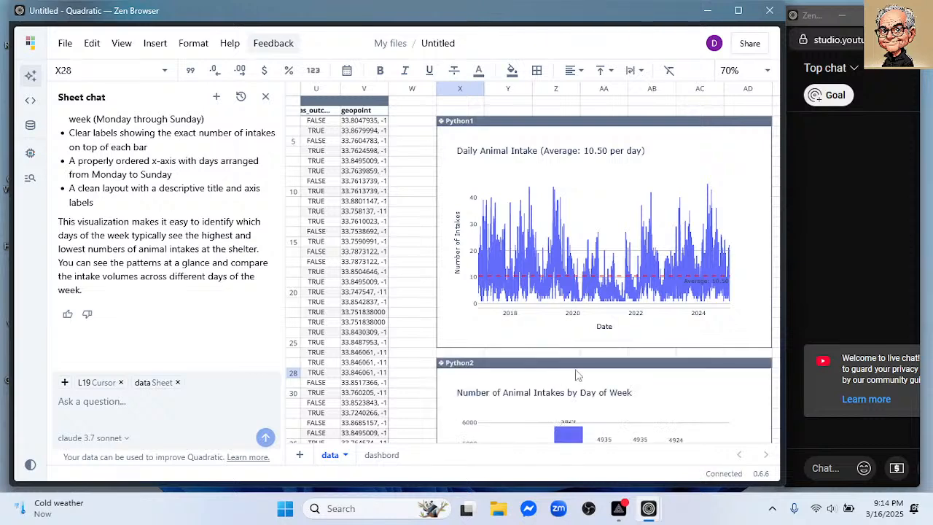
pyautogui.scroll(-2, 654, 329)
pyautogui.scroll(-1, 658, 331)
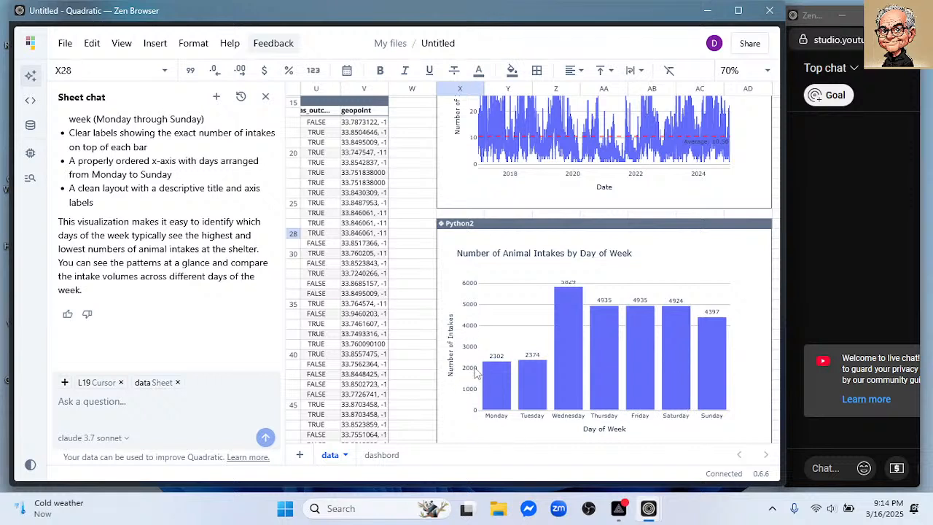
# - Submit the prompt "Number of intakes by month" to the sheet chat
pyautogui.click(176, 402)
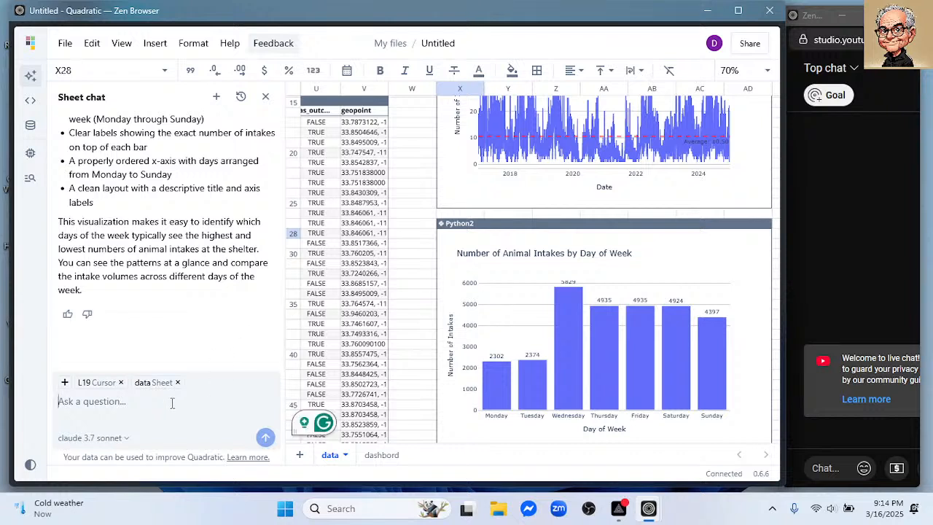
pyautogui.write('Nu')
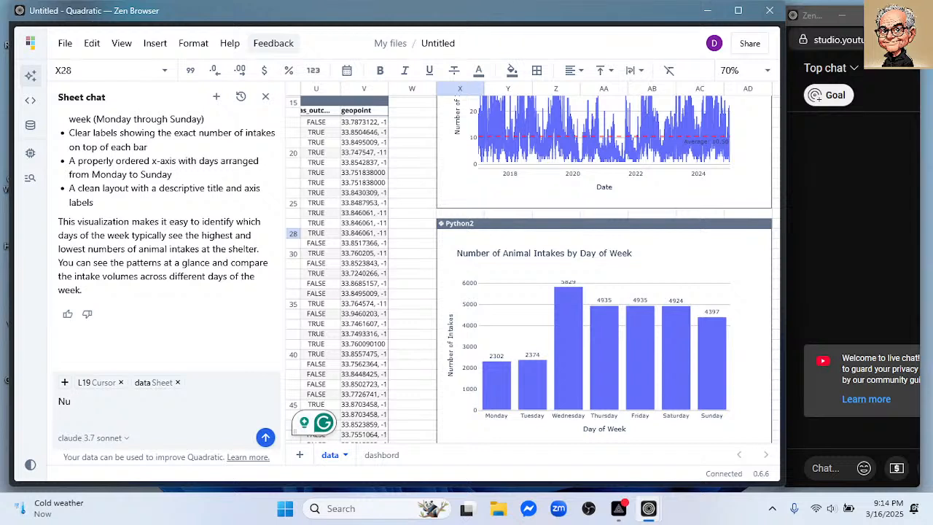
pyautogui.write('mber of int')
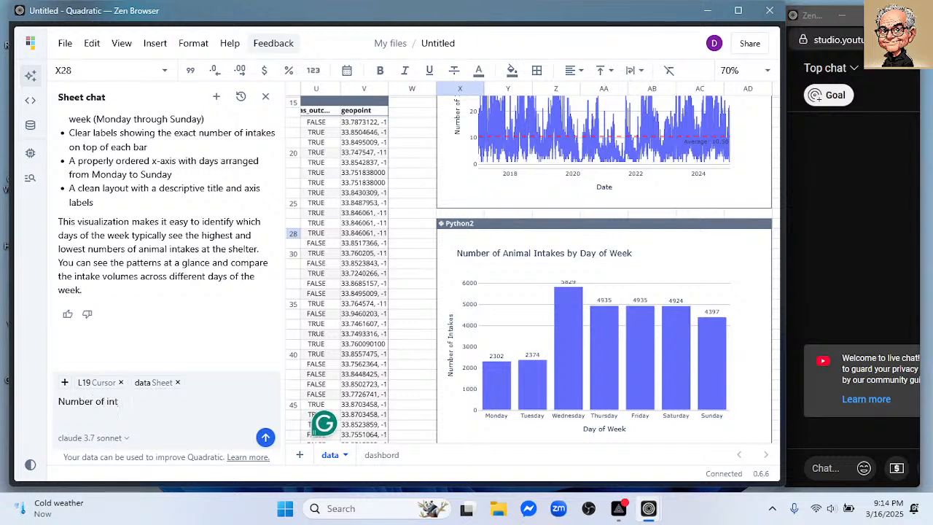
pyautogui.write('akes by month')
pyautogui.press('Return')
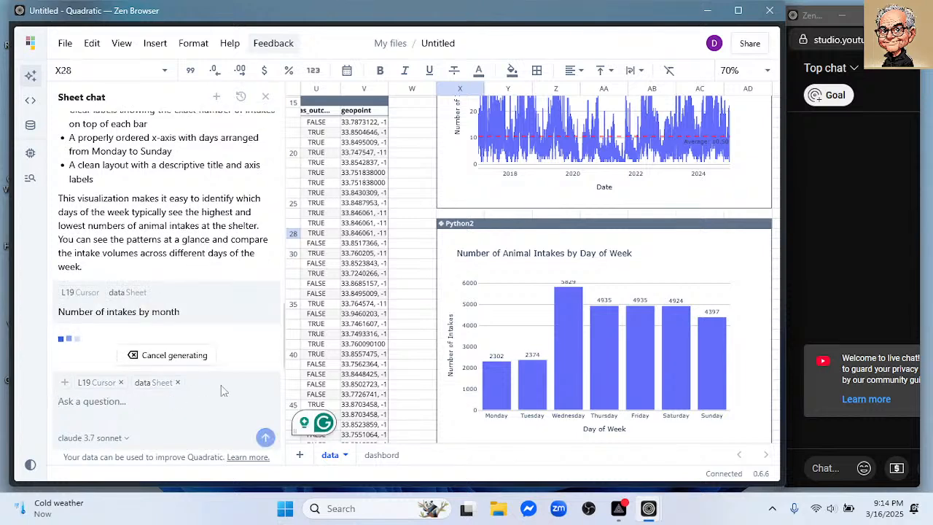
# - View the area around cell X51, below the day-of-week chart, for the monthly result
pyautogui.scroll(-3, 512, 407)
pyautogui.scroll(-2, 513, 406)
pyautogui.click(450, 331)
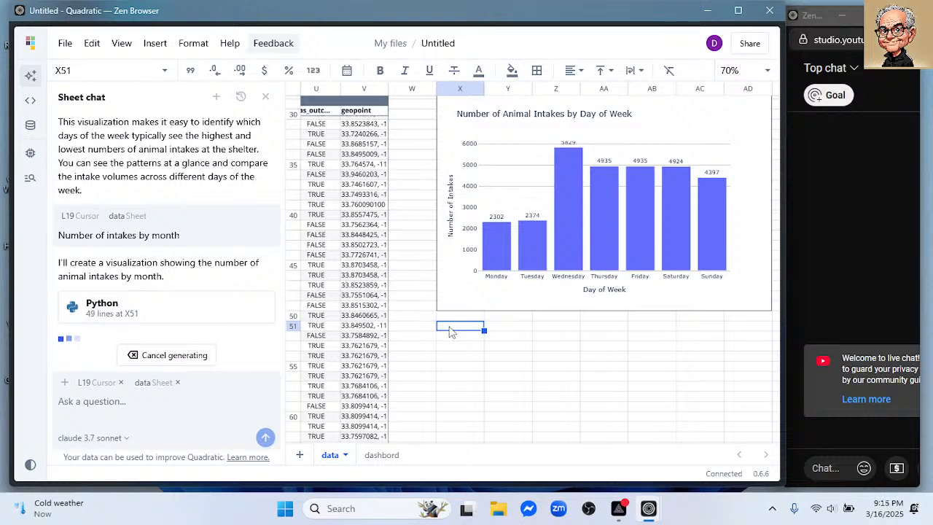
pyautogui.scroll(-3, 450, 331)
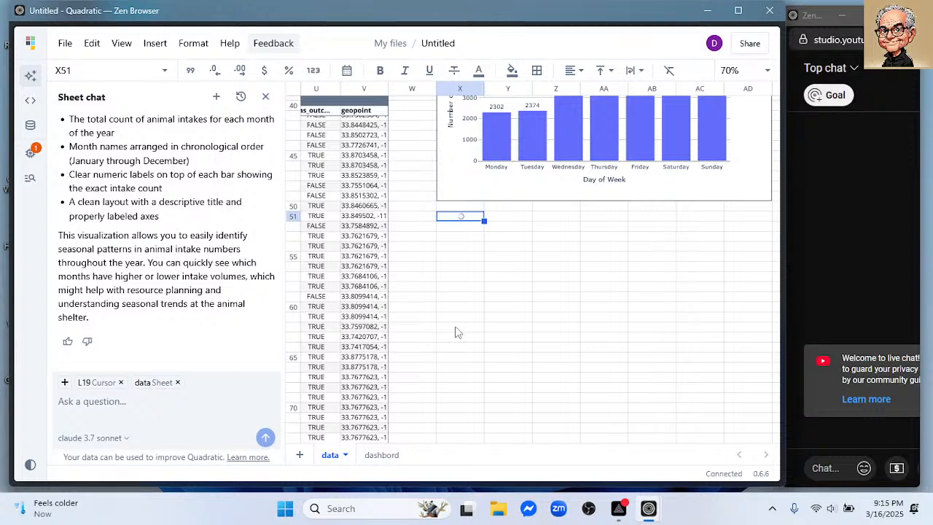
pyautogui.scroll(1, 562, 298)
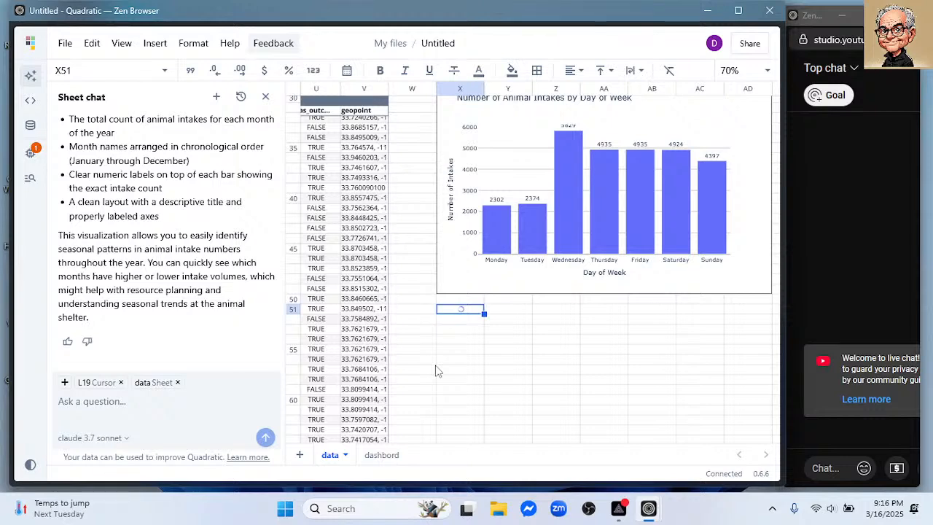
# - Fit the width of the intake_condition column (column I) to its contents
pyautogui.scroll(1, 435, 369)
pyautogui.scroll(-1, 435, 368)
pyautogui.hscroll(1, 436, 369)
pyautogui.hscroll(-9, 433, 368)
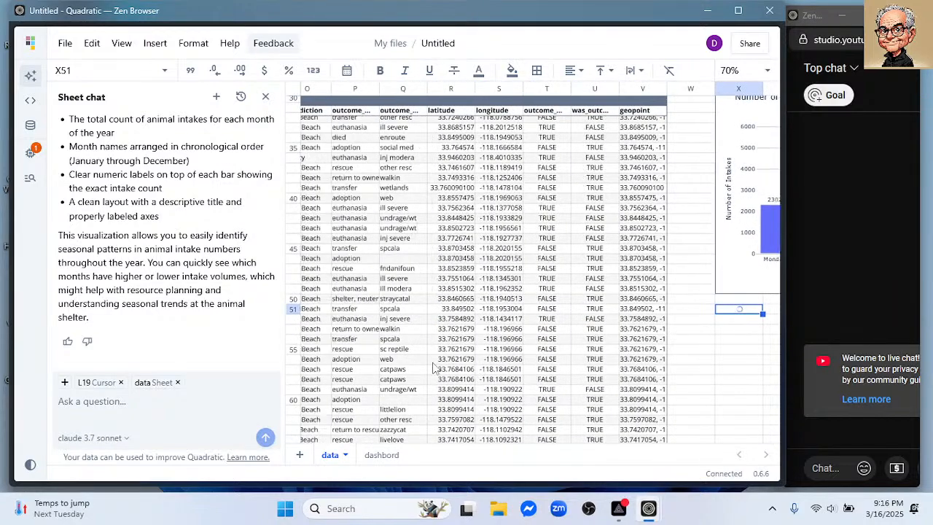
pyautogui.hscroll(-6, 433, 368)
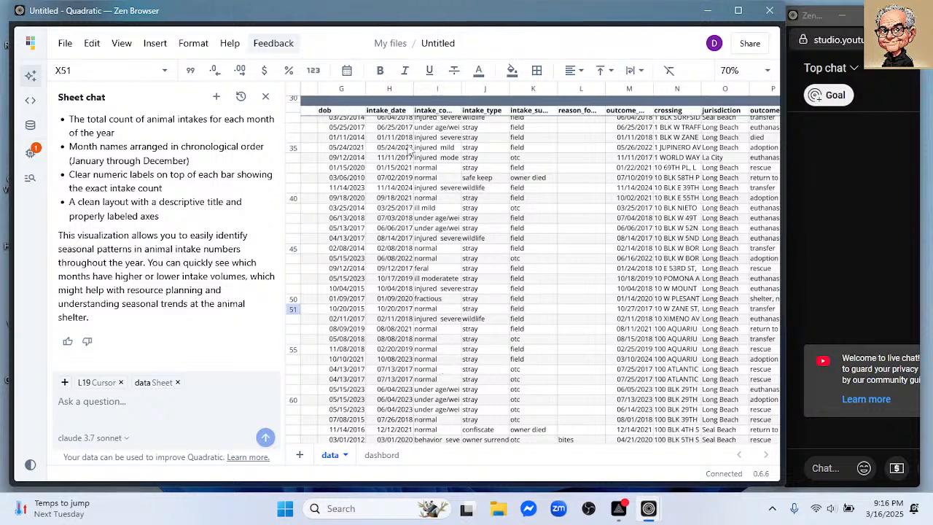
pyautogui.doubleClick(461, 87)
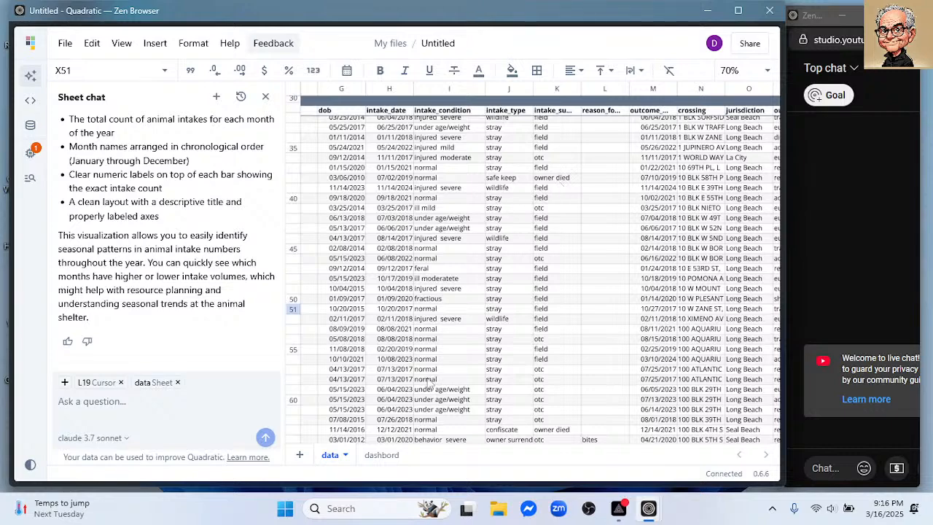
# - Check the text wrapping options without applying one, and view the monthly intake chart below the day-of-week chart
pyautogui.hscroll(10, 539, 371)
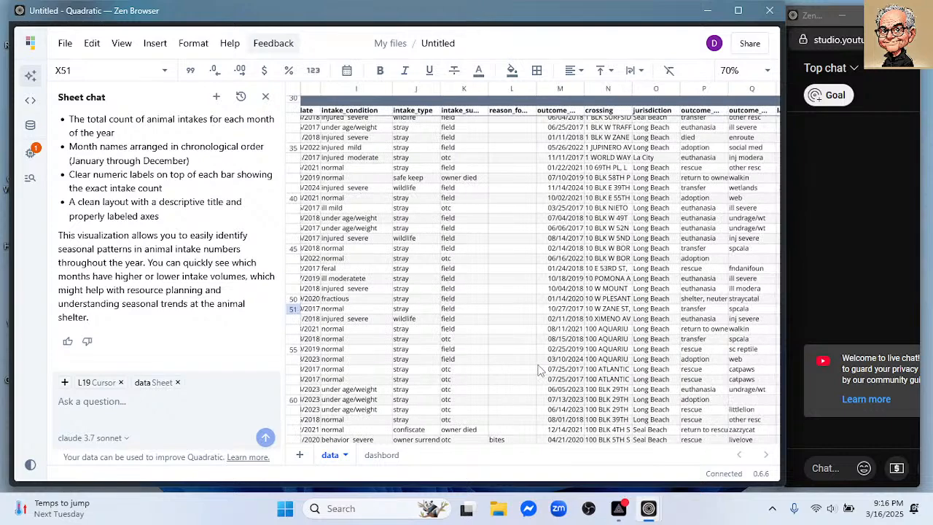
pyautogui.hscroll(2, 539, 371)
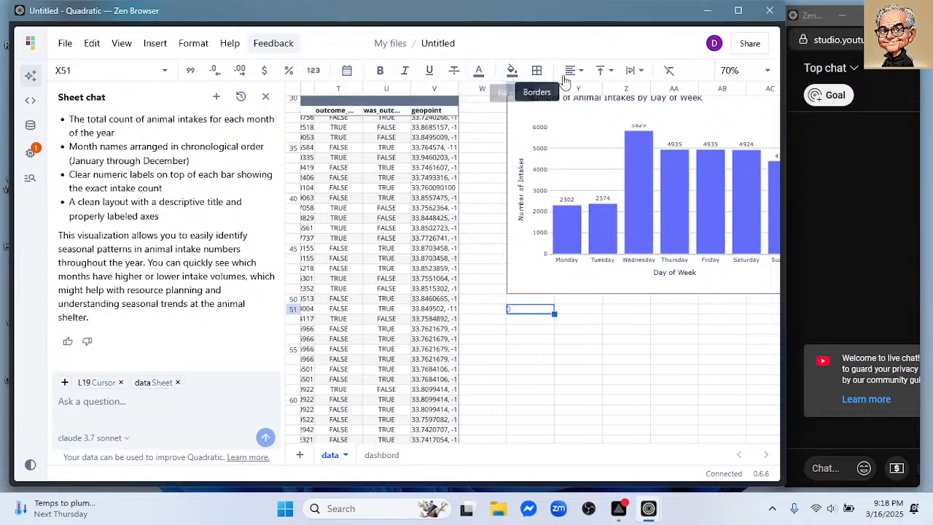
pyautogui.click(641, 72)
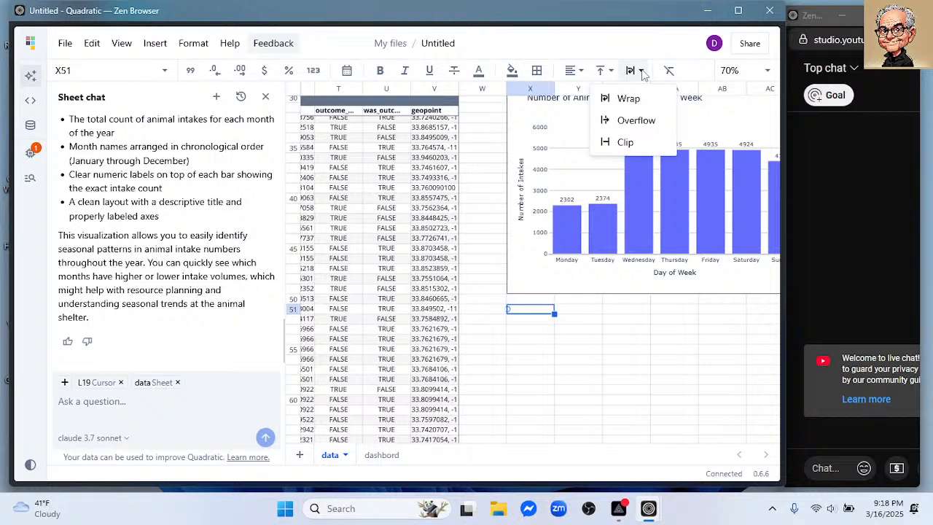
pyautogui.click(643, 74)
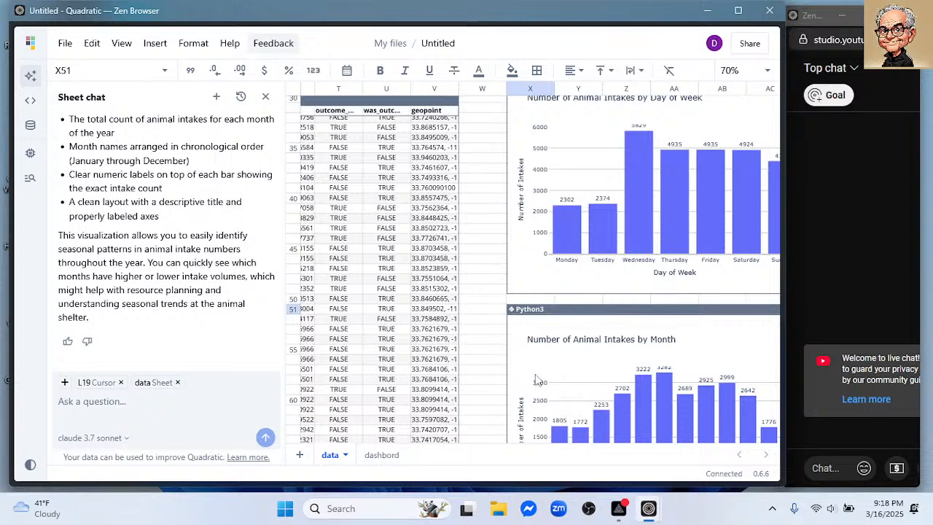
pyautogui.scroll(-2, 478, 374)
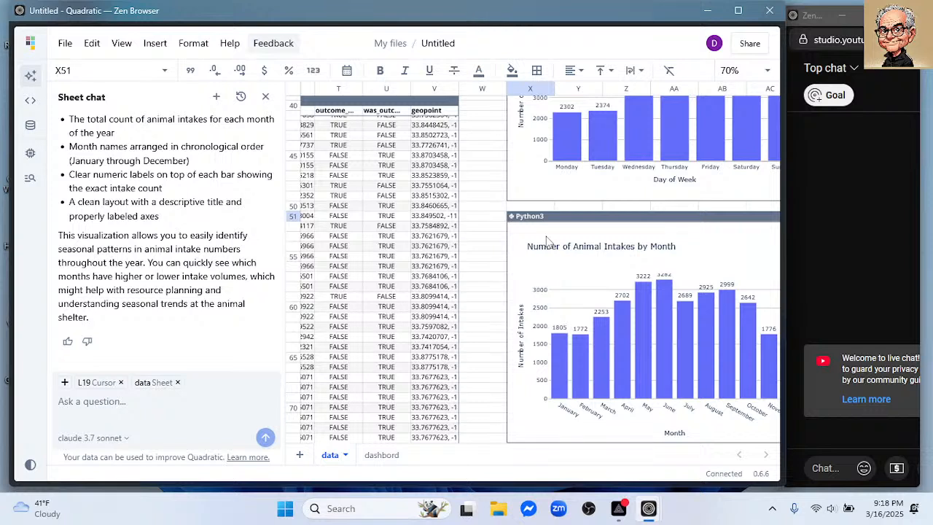
# - Start a new sheet chat prompt with the words "Make a plot showing the top 5"
pyautogui.click(202, 408)
pyautogui.write('M')
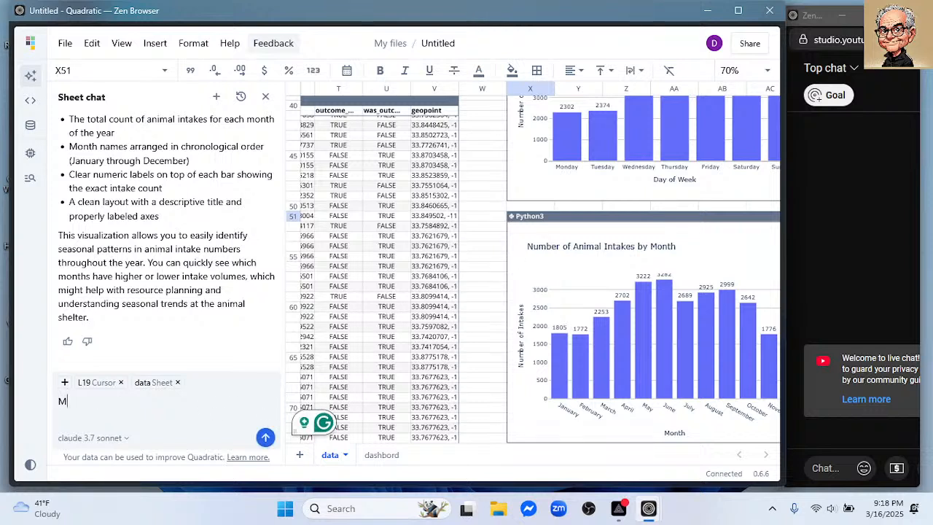
pyautogui.write('ake a pl')
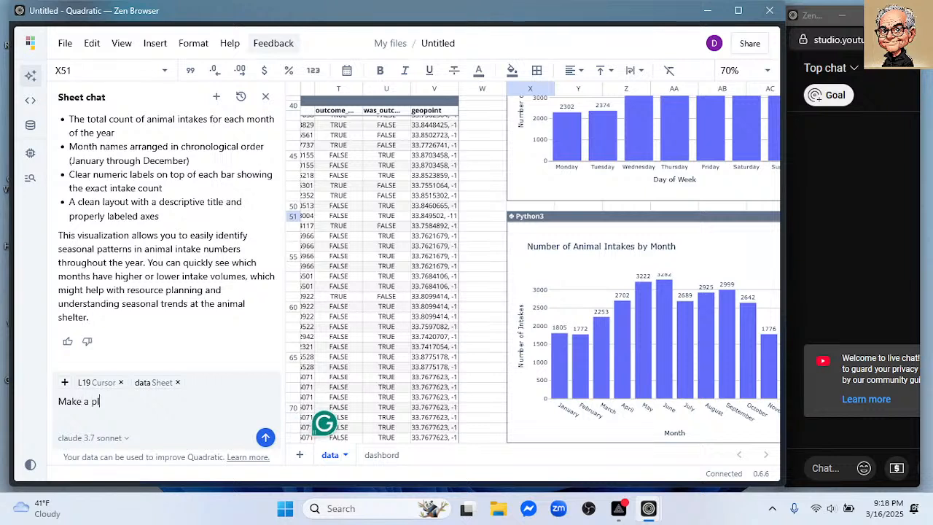
pyautogui.write('ot showing the')
pyautogui.write('top')
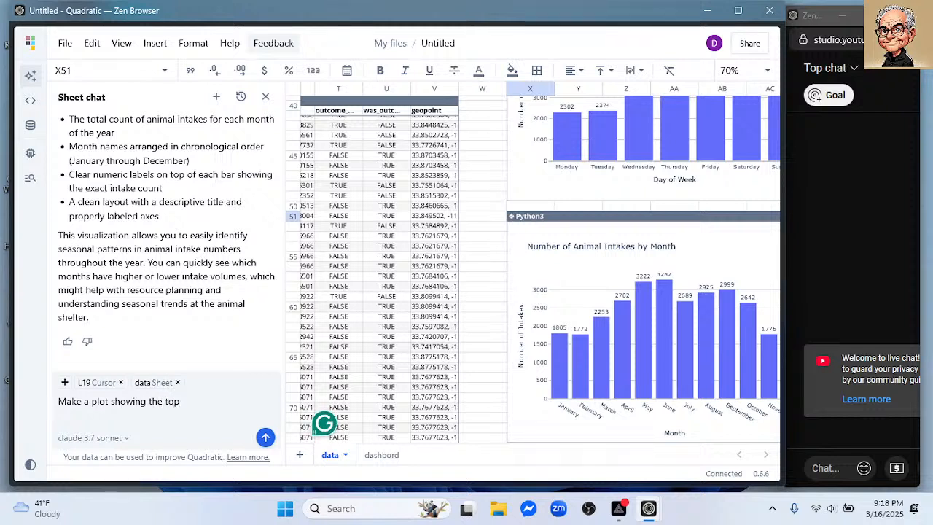
pyautogui.write(' 5')
pyautogui.write(' sn')
pyautogui.press('BackSpace')
pyautogui.press('BackSpace')
pyautogui.write('aminals')
pyautogui.press('BackSpace')
pyautogui.press('BackSpace')
pyautogui.press('BackSpace')
pyautogui.press('BackSpace')
pyautogui.press('BackSpace')
pyautogui.press('BackSpace')
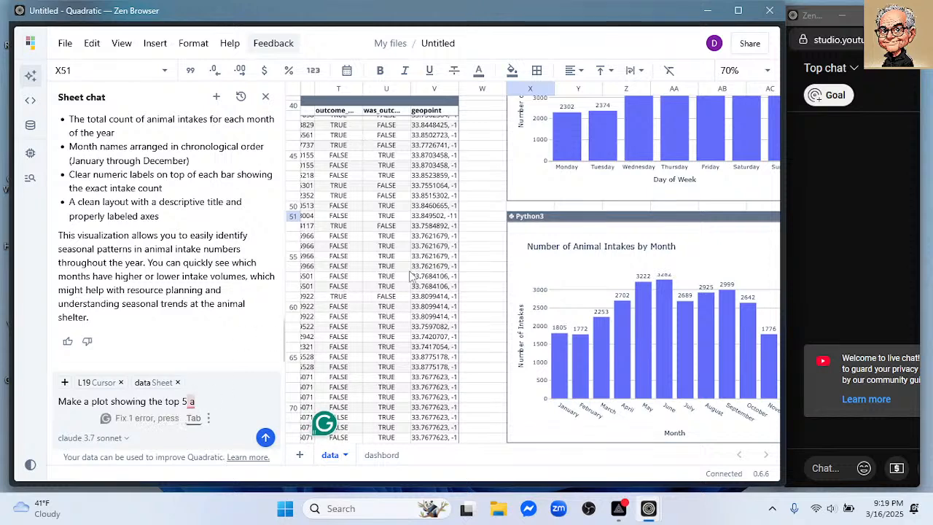
# - Look through the data table's column headers back to column C for the field that holds the kind of animal
pyautogui.scroll(1, 411, 270)
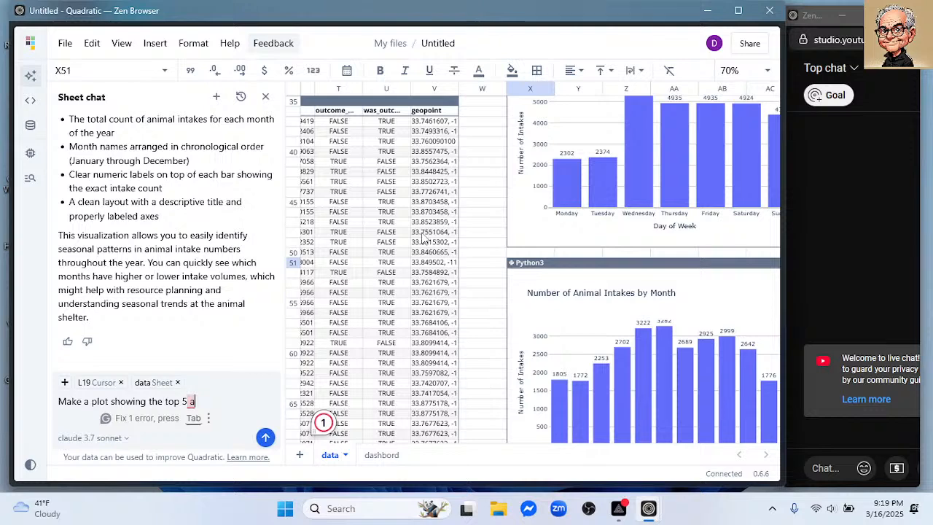
pyautogui.scroll(-1, 481, 252)
pyautogui.scroll(1, 481, 252)
pyautogui.scroll(-1, 481, 252)
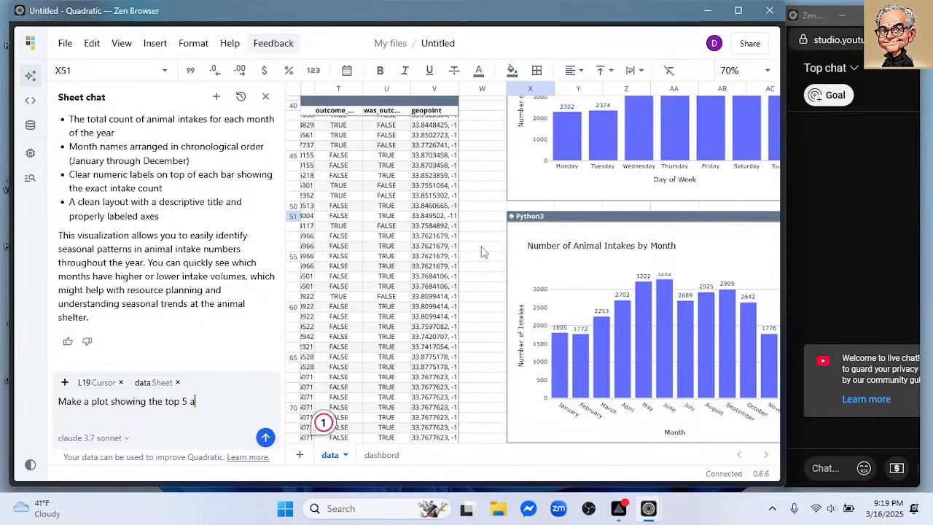
pyautogui.click(481, 251)
pyautogui.hscroll(-5, 481, 252)
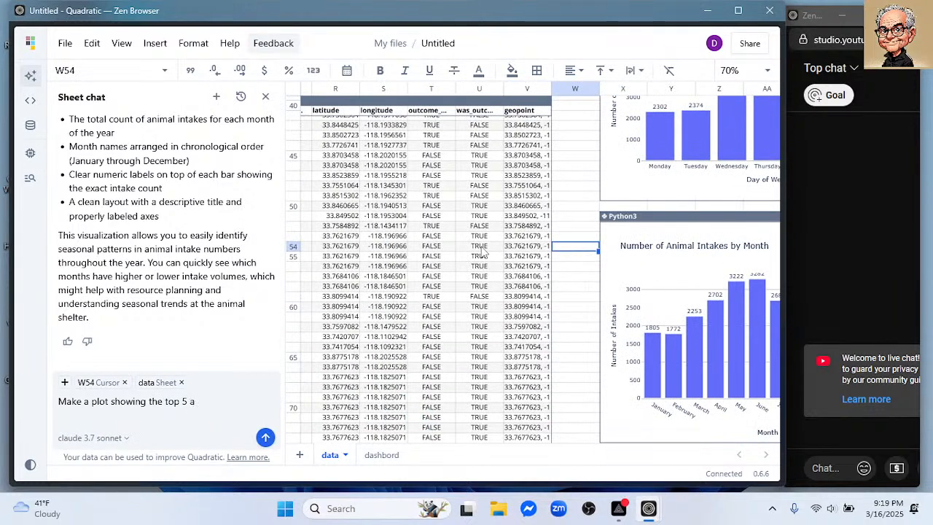
pyautogui.hscroll(-3, 481, 253)
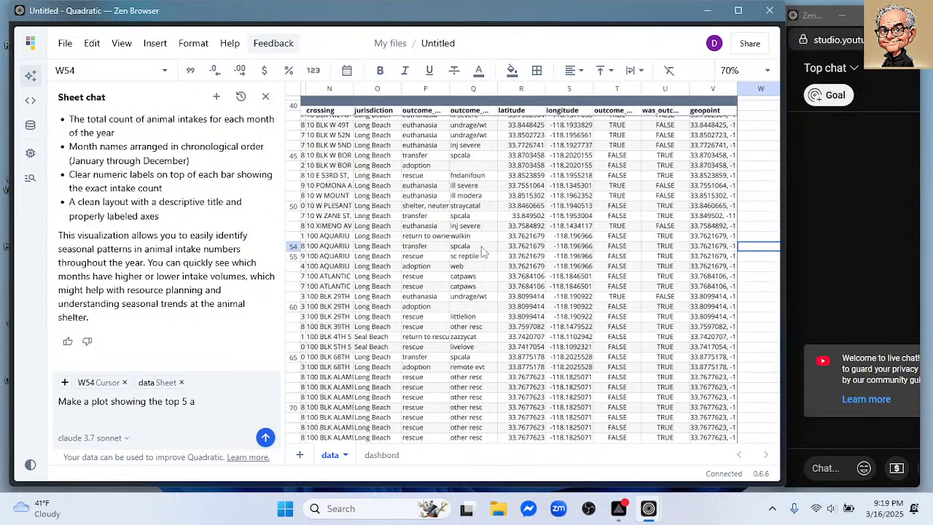
pyautogui.hscroll(-4, 481, 251)
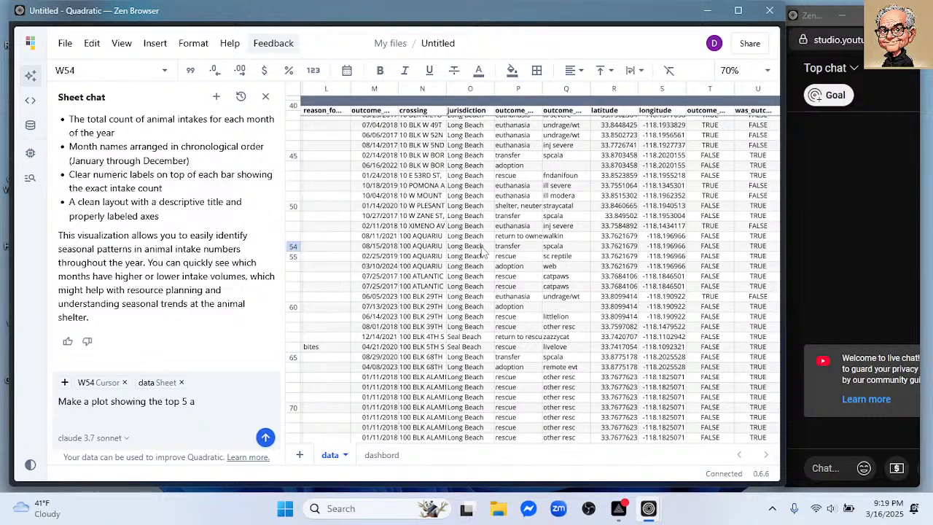
pyautogui.hscroll(-3, 481, 252)
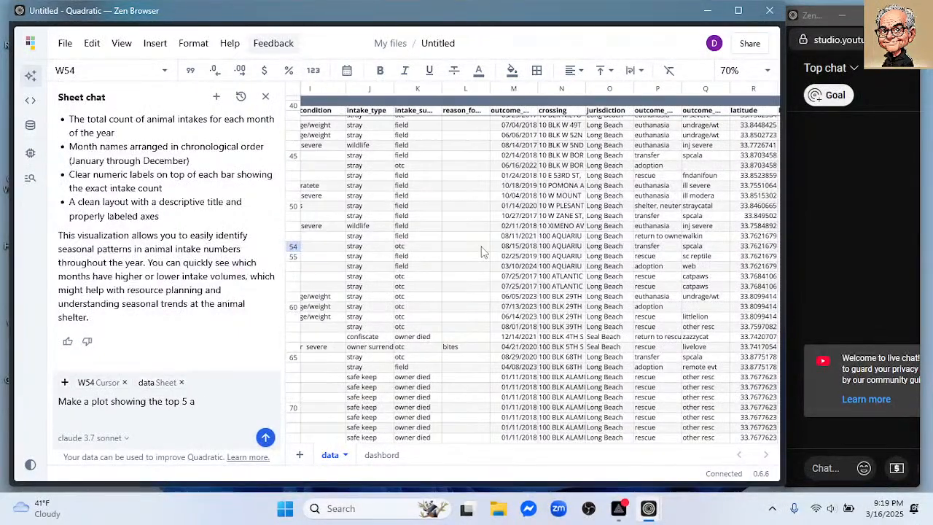
pyautogui.hscroll(-1, 481, 252)
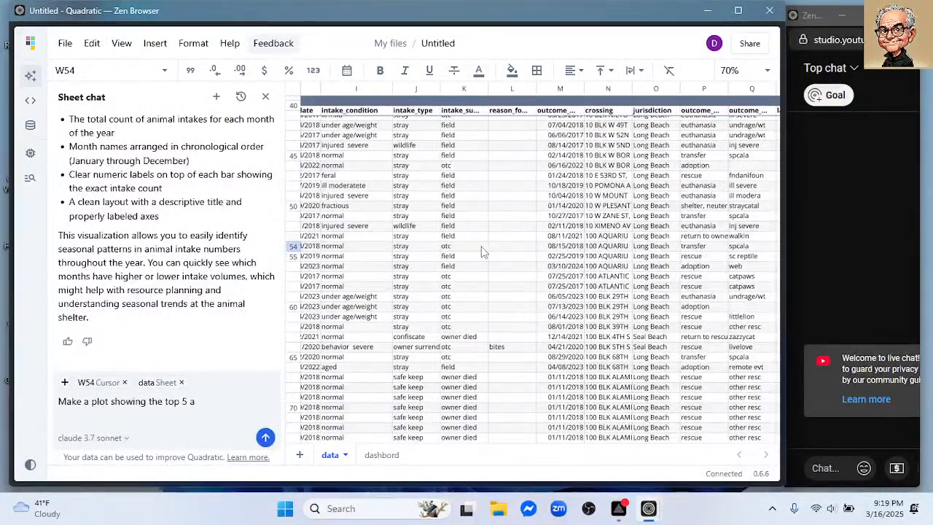
pyautogui.hscroll(-1, 481, 252)
pyautogui.hscroll(-2, 481, 250)
pyautogui.hscroll(-1, 481, 250)
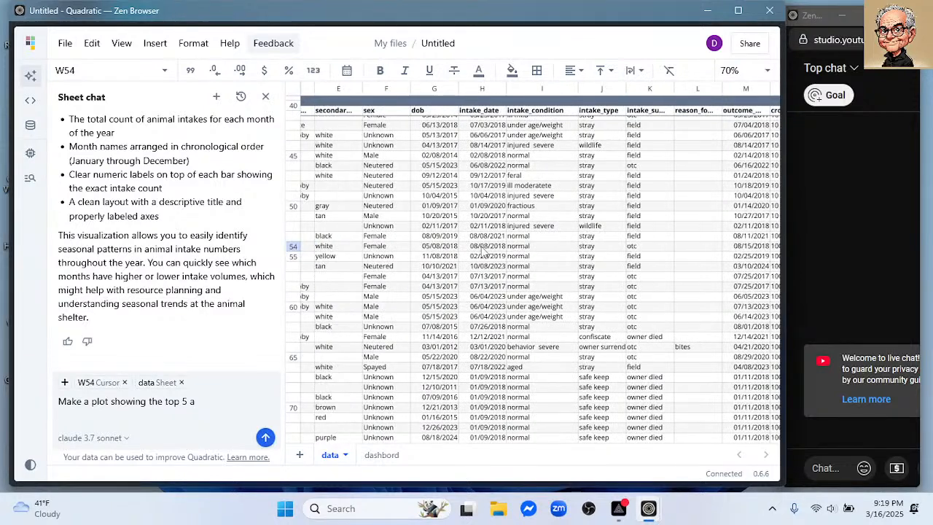
pyautogui.hscroll(-1, 481, 250)
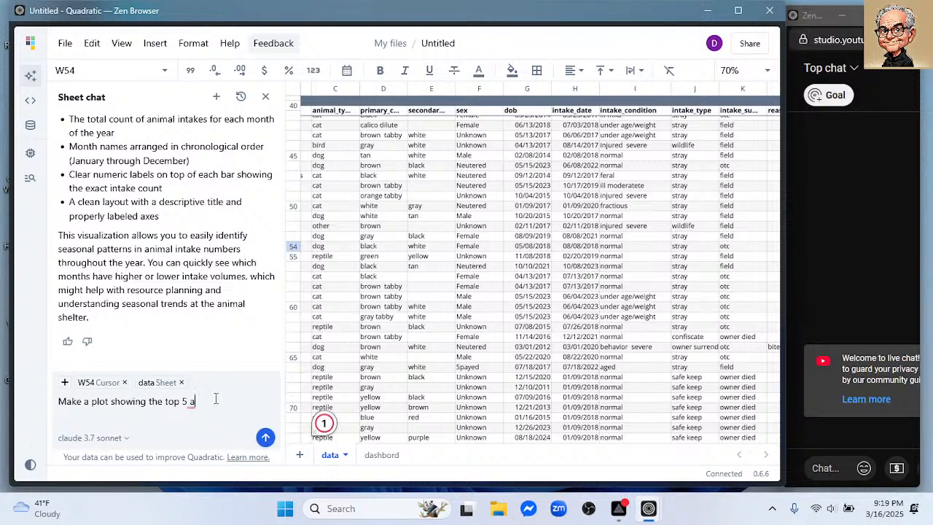
# - Continue the chat prompt with "animal_type by" and accept the suggested "an" correction before it
pyautogui.write('animal_type by')
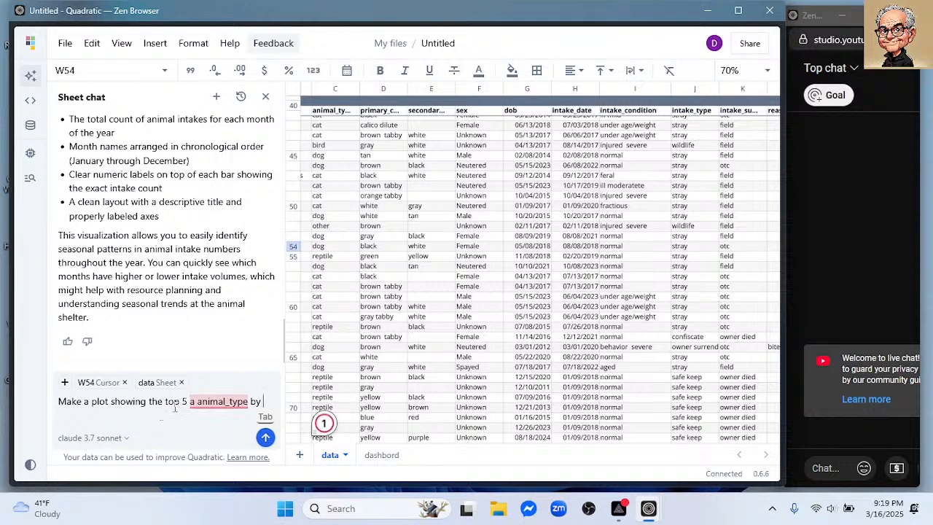
pyautogui.moveTo(195, 399)
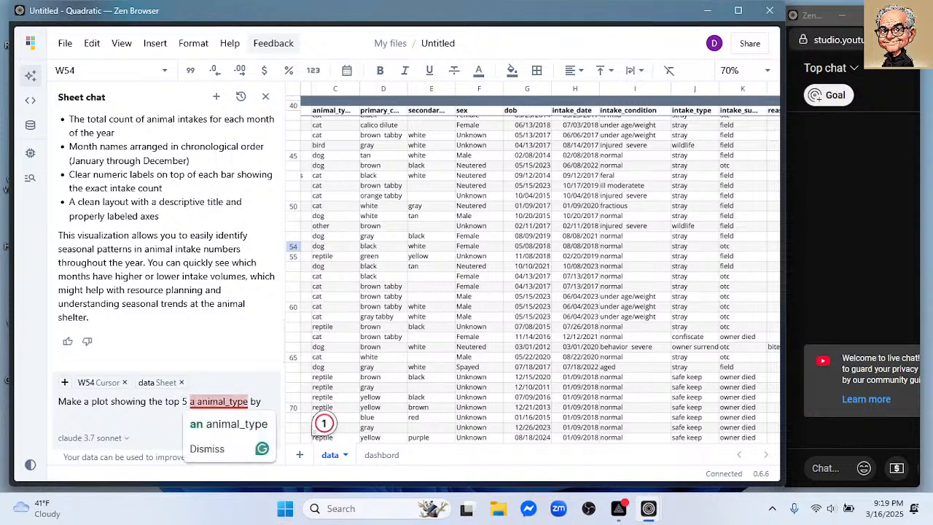
pyautogui.click(212, 423)
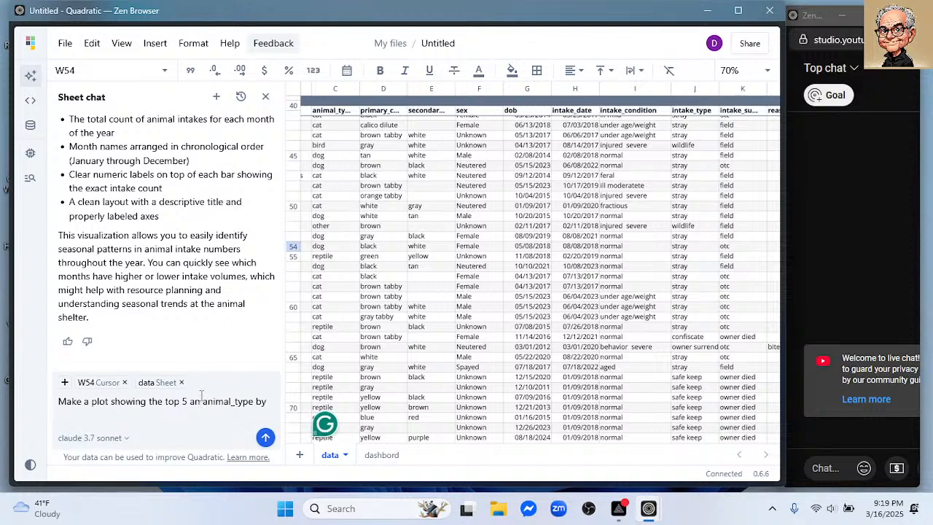
# - Remove the stray "an" before animal_type and end the chat prompt with "count"
pyautogui.click(201, 396)
pyautogui.press('BackSpace')
pyautogui.press('BackSpace')
pyautogui.press('BackSpace')
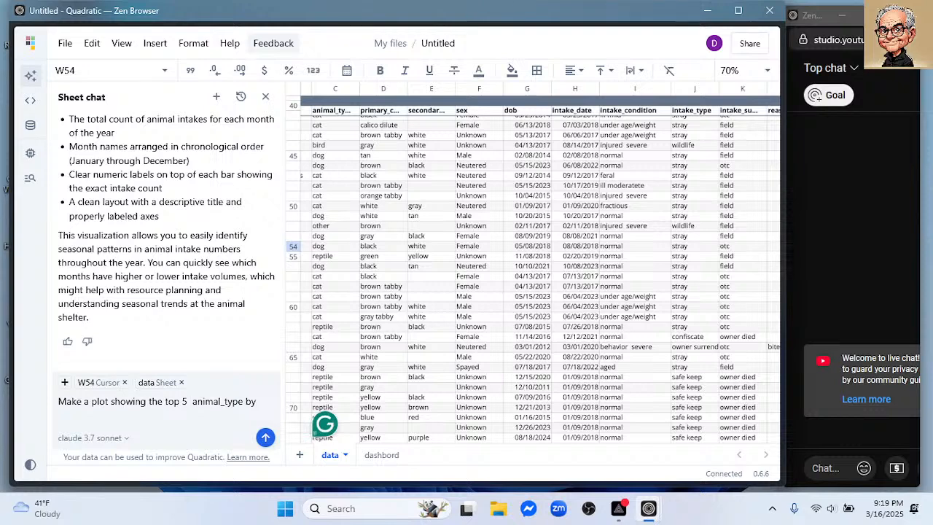
pyautogui.click(268, 399)
pyautogui.write('count')
# - Select cell X75 below the monthly intake chart as the chat's cursor context and submit the top 5 animal_type prompt
pyautogui.scroll(-3, 561, 320)
pyautogui.scroll(-3, 587, 328)
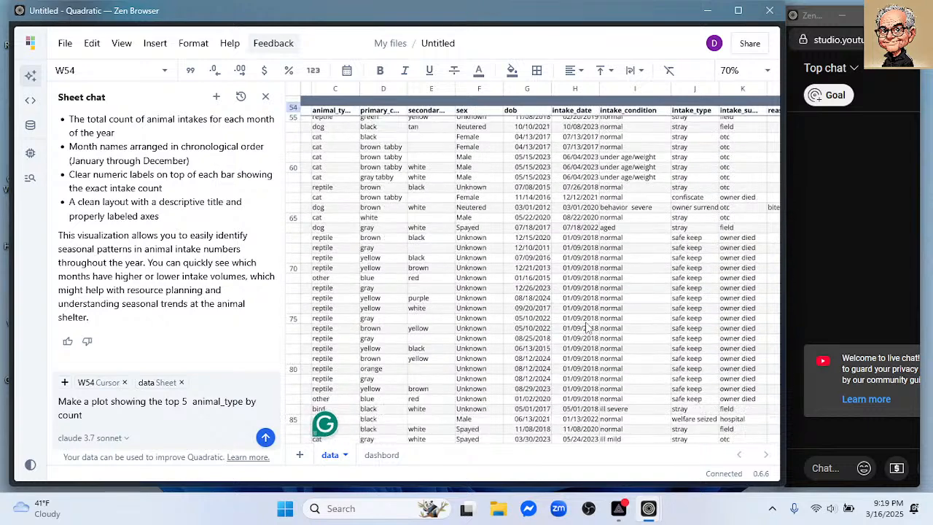
pyautogui.scroll(2, 587, 328)
pyautogui.scroll(10, 586, 328)
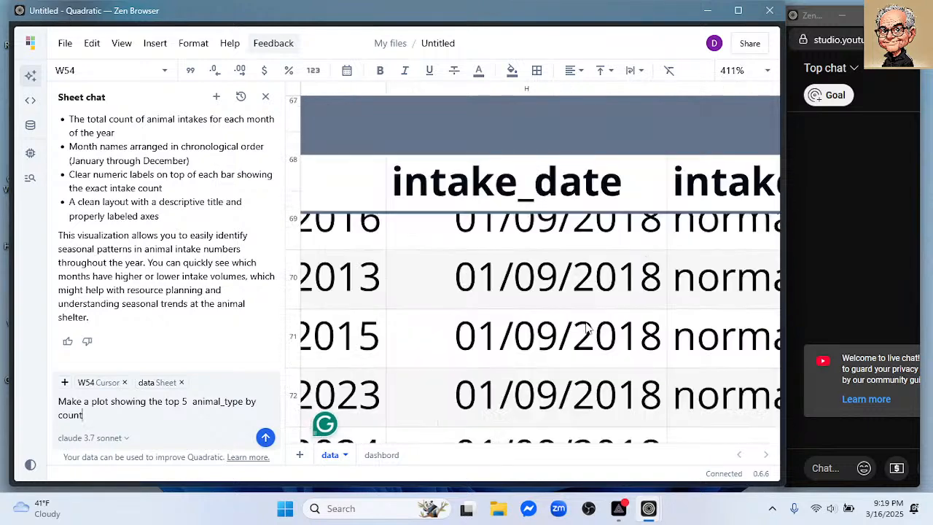
pyautogui.scroll(-1, 587, 328)
pyautogui.scroll(-1, 587, 328)
pyautogui.scroll(-10, 586, 328)
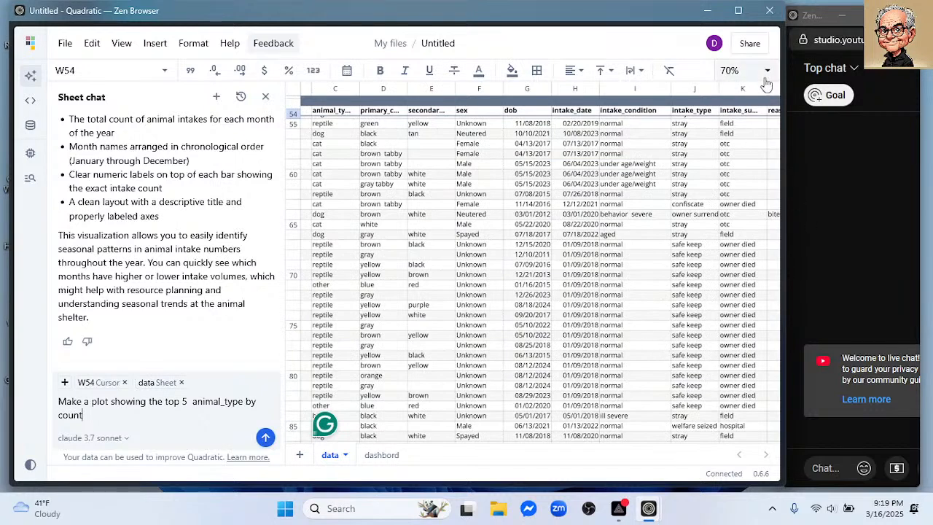
pyautogui.scroll(2, 729, 401)
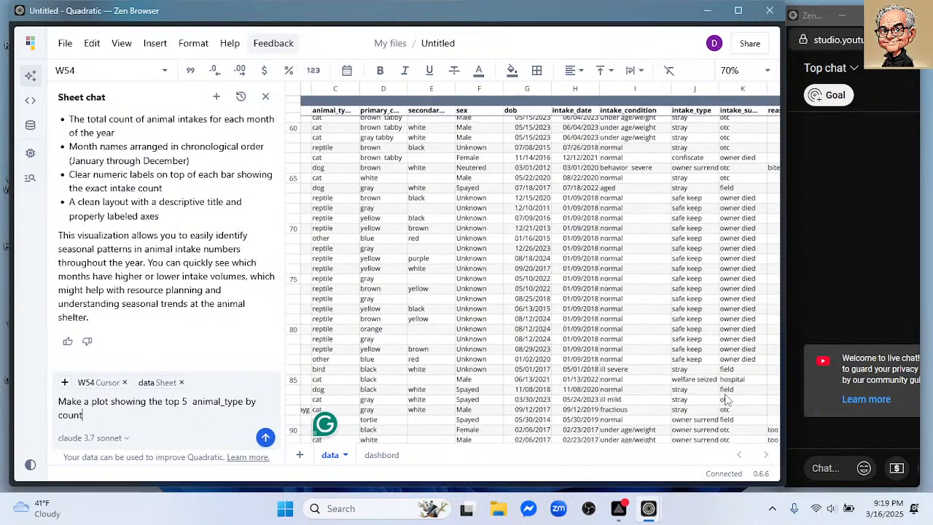
pyautogui.click(665, 363)
pyautogui.hscroll(6, 665, 363)
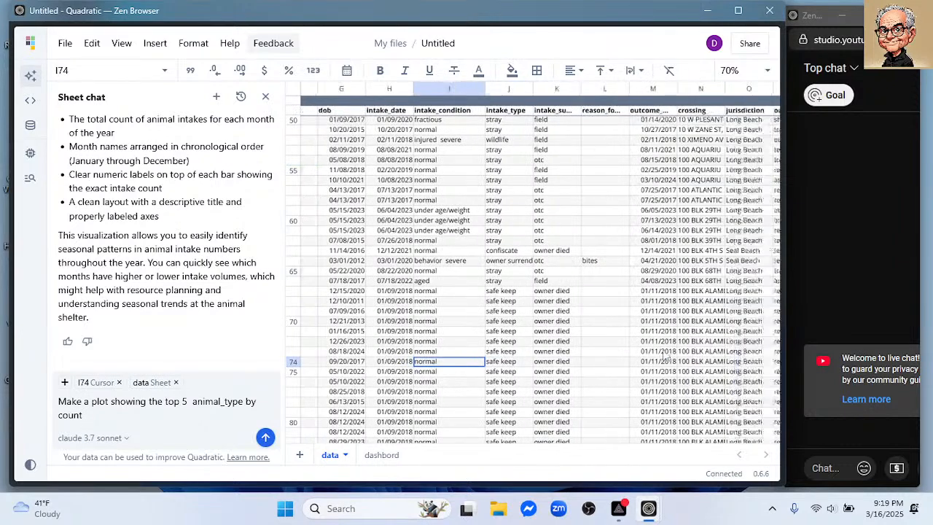
pyautogui.hscroll(2, 663, 351)
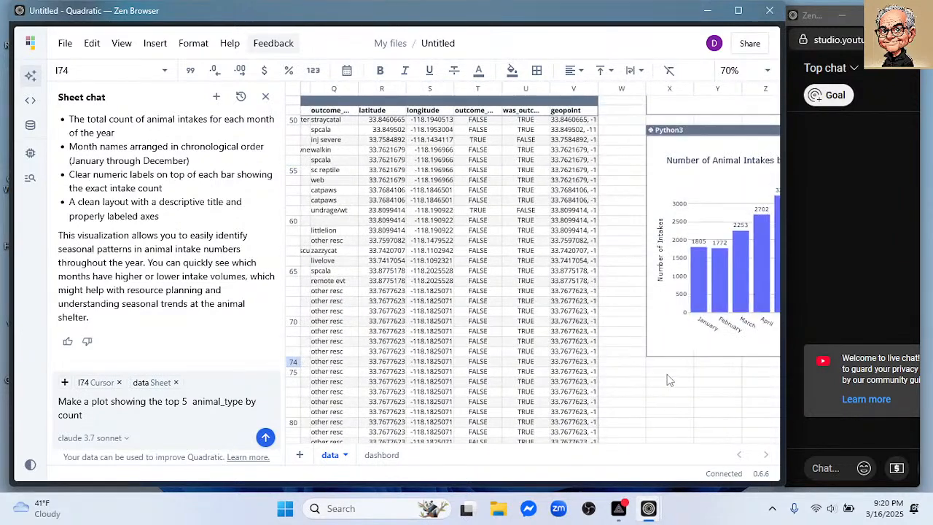
pyautogui.keyDown('shift'); pyautogui.click(672, 370); pyautogui.keyUp('shift')
pyautogui.click(671, 372)
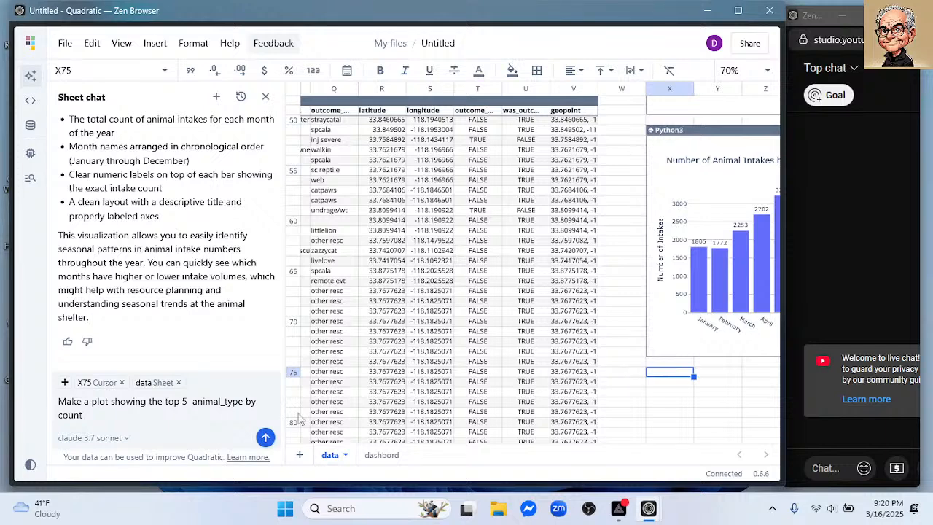
pyautogui.click(265, 438)
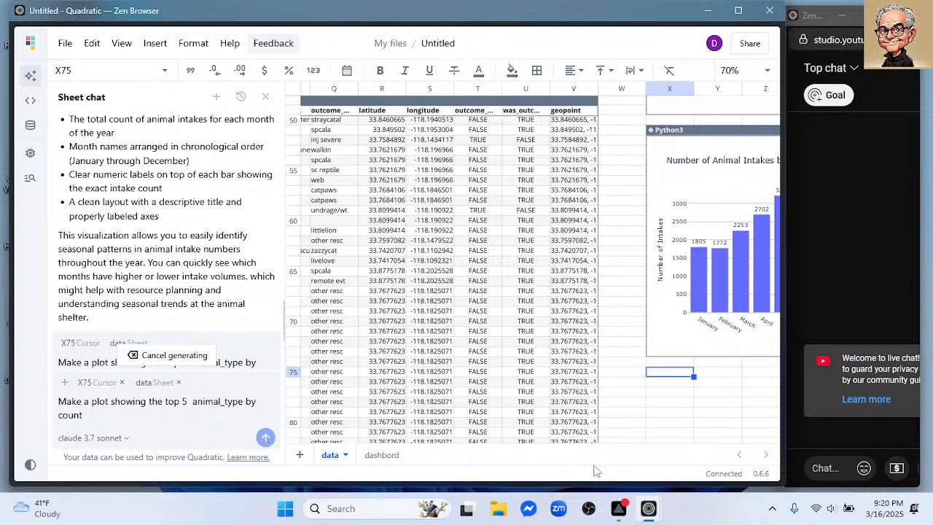
# - Examine the area around cell X75, below the monthly intake chart, for the chart of top 5 animal types by count
pyautogui.click(664, 413)
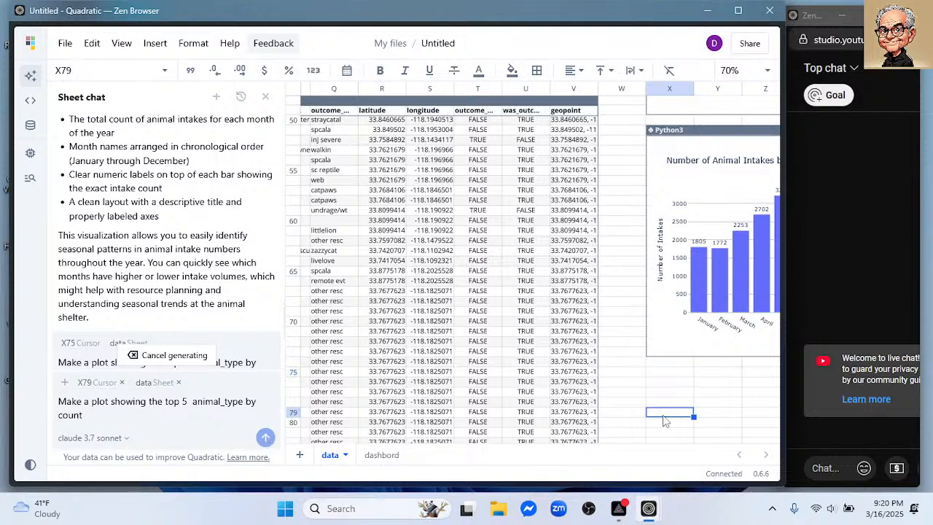
pyautogui.click(724, 406)
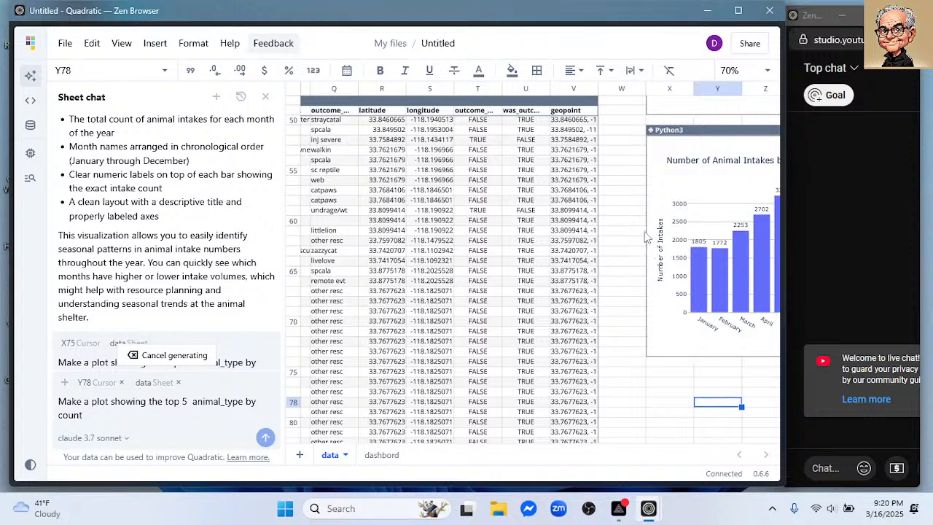
pyautogui.scroll(-5, 602, 228)
pyautogui.hscroll(5, 602, 228)
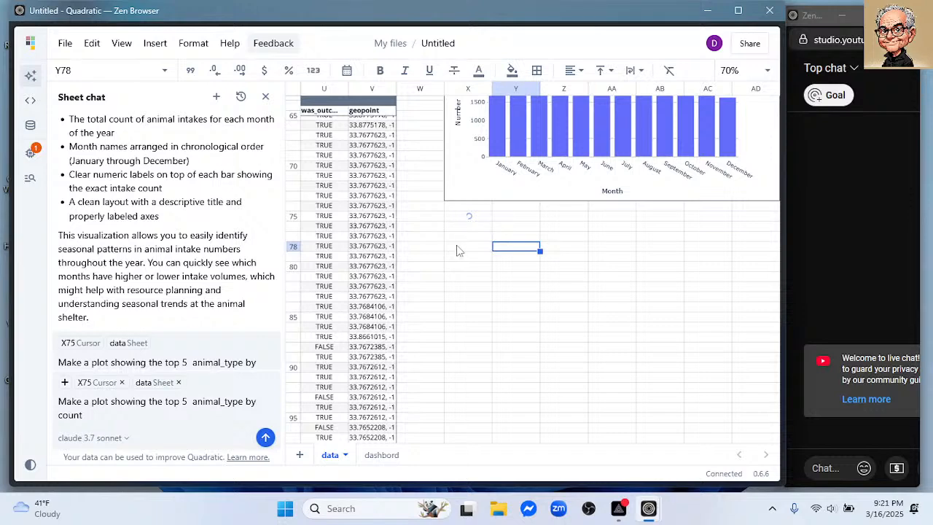
pyautogui.scroll(-5, 522, 368)
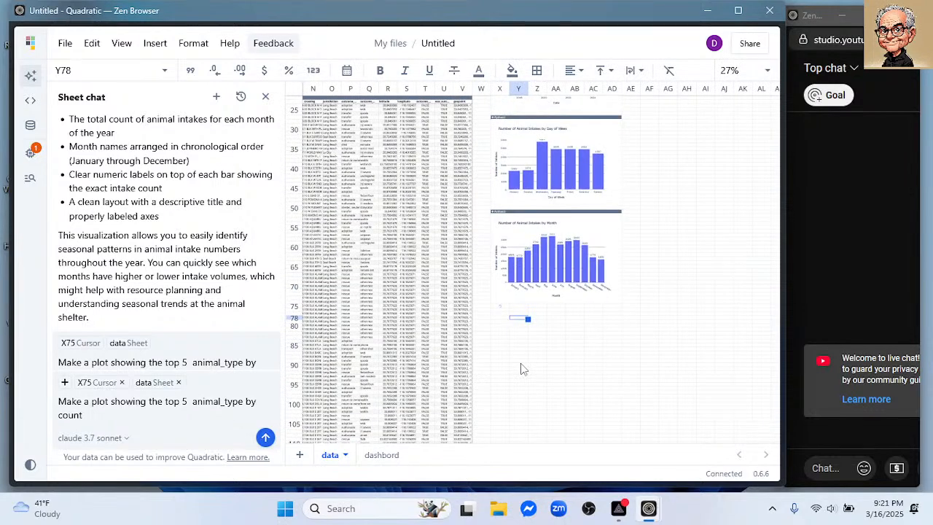
pyautogui.scroll(3, 521, 368)
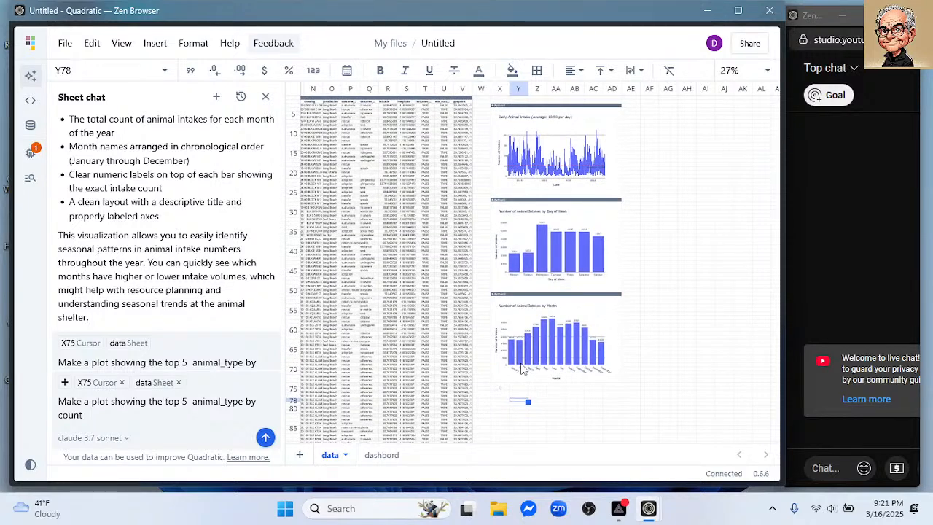
pyautogui.scroll(3, 522, 369)
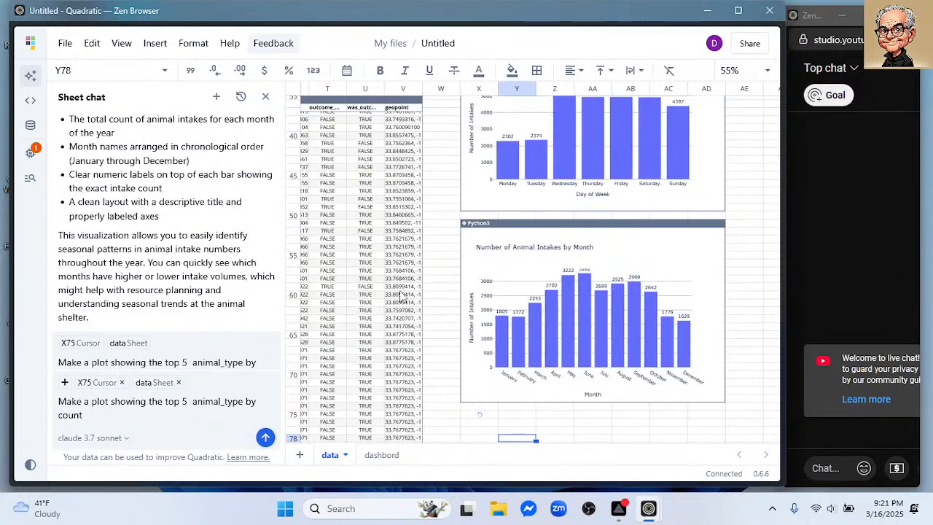
pyautogui.hscroll(-4, 376, 301)
pyautogui.hscroll(-4, 376, 301)
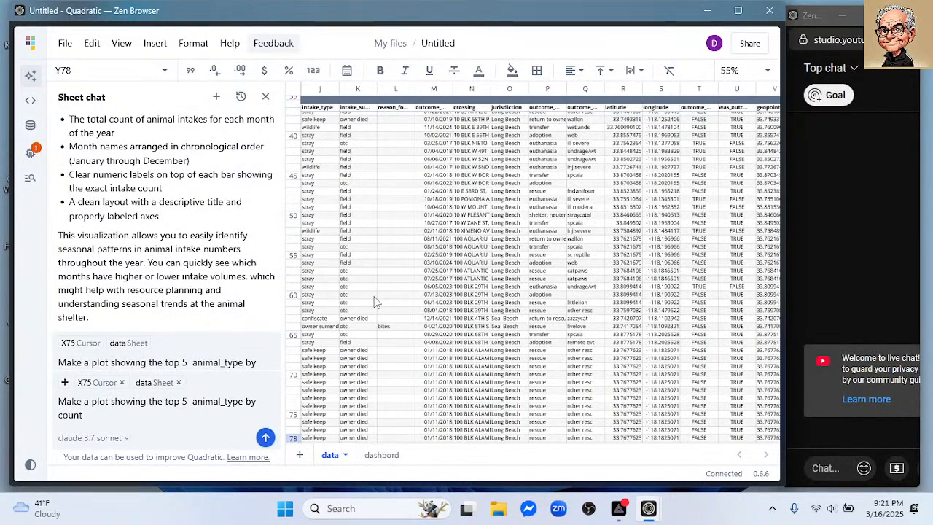
pyautogui.hscroll(2, 402, 305)
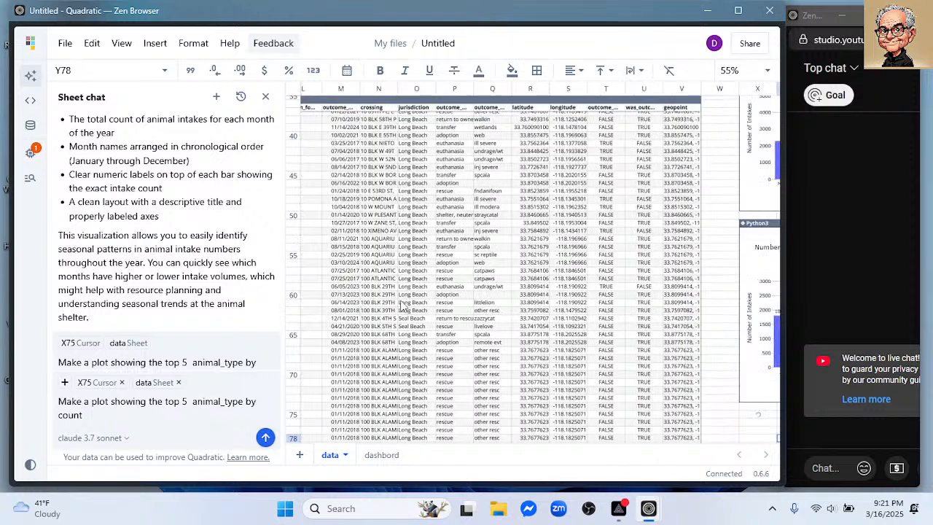
pyautogui.hscroll(4, 402, 304)
pyautogui.scroll(-3, 758, 354)
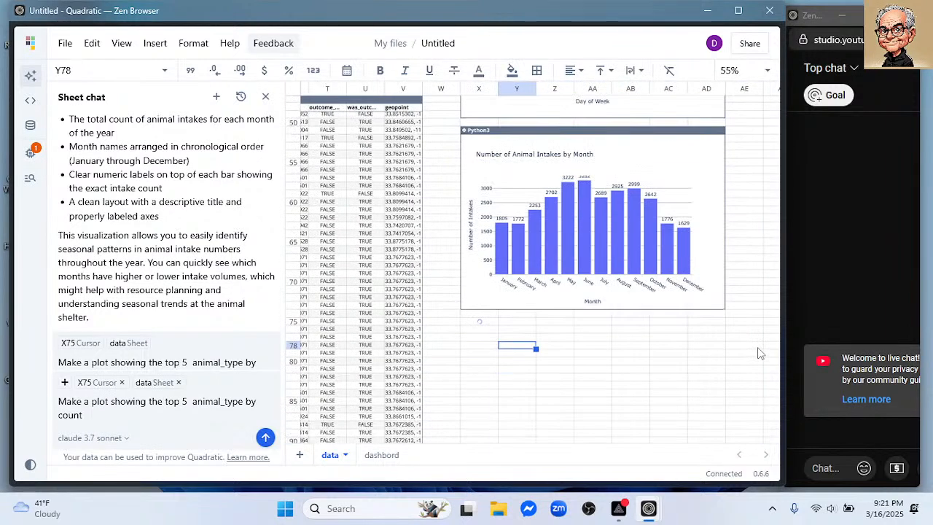
pyautogui.click(479, 320)
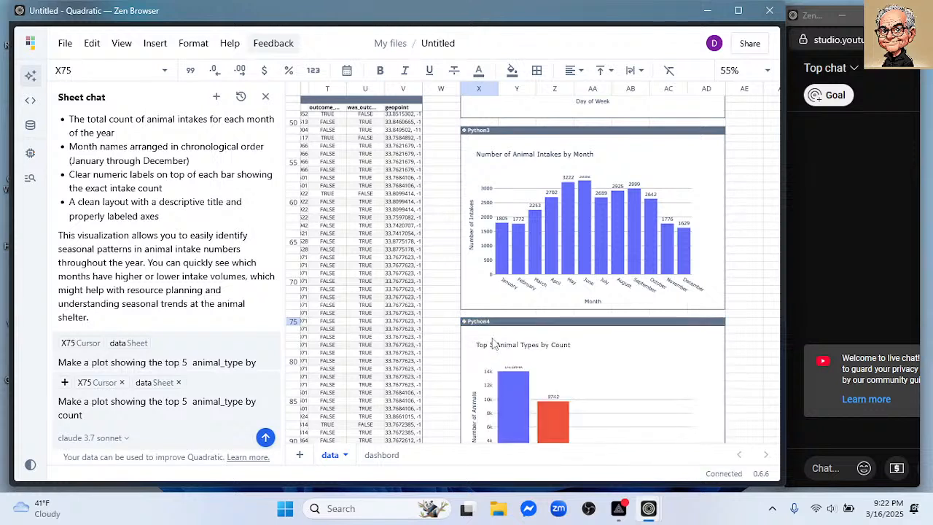
pyautogui.scroll(-3, 753, 316)
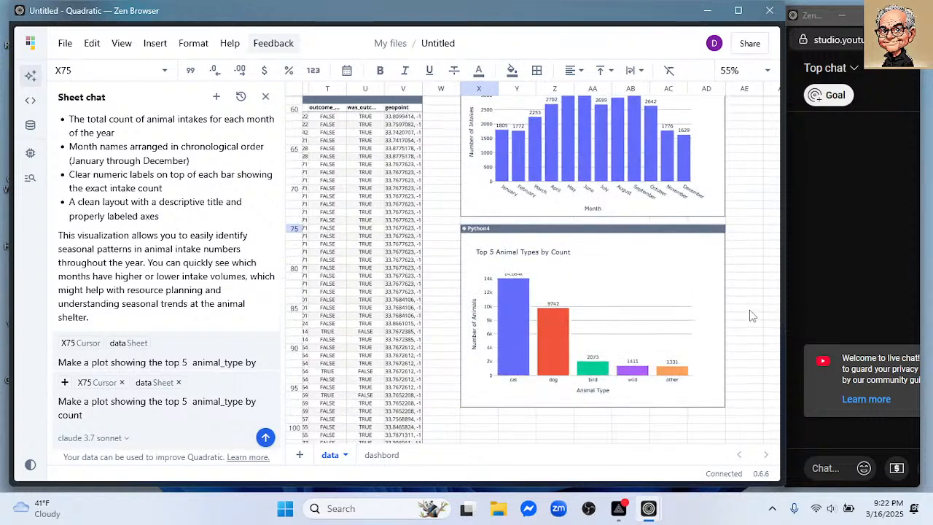
# - Select cell X99 below the top 5 animal types chart as the chat's cursor context and look through the data columns
pyautogui.click(478, 422)
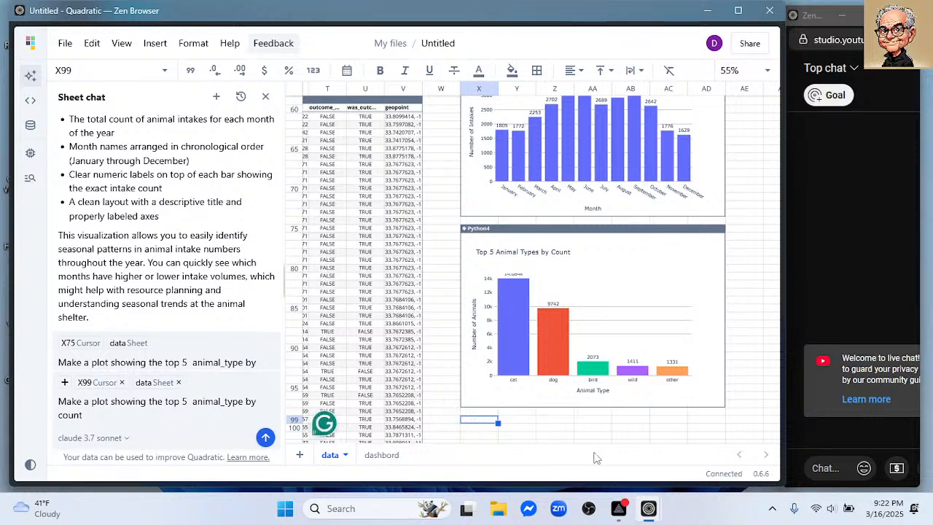
pyautogui.scroll(5, 751, 270)
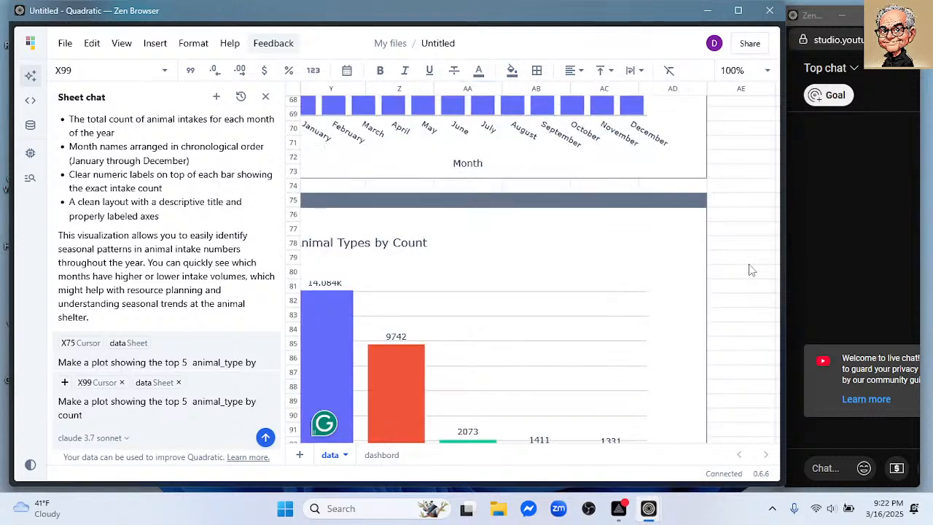
pyautogui.scroll(-5, 749, 266)
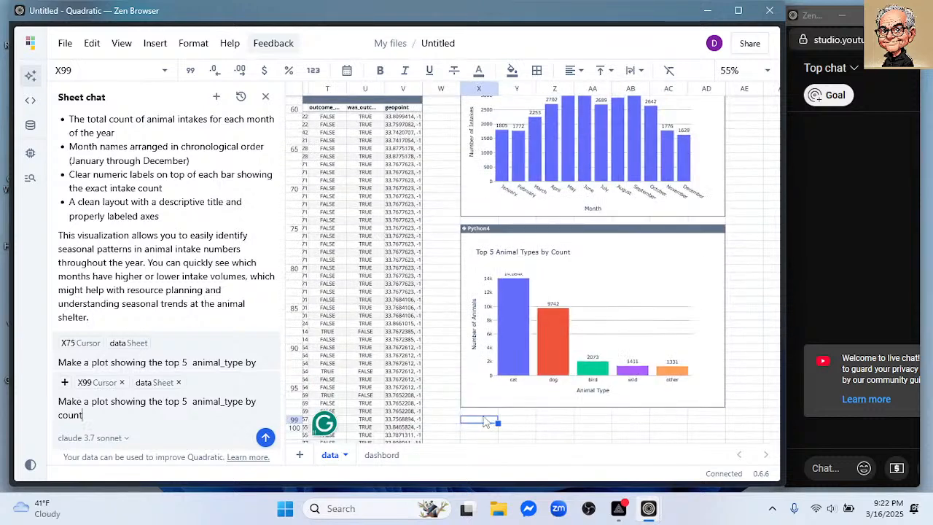
pyautogui.hscroll(-5, 487, 424)
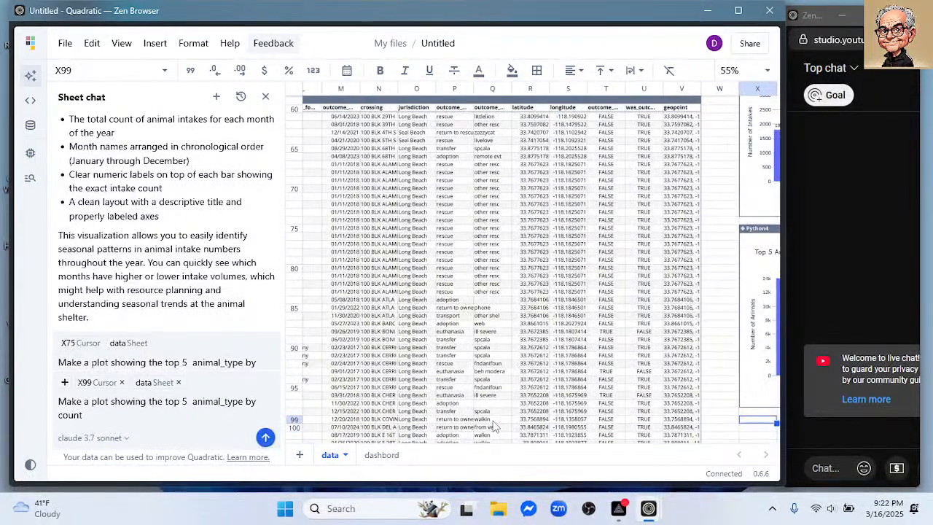
pyautogui.hscroll(-5, 494, 426)
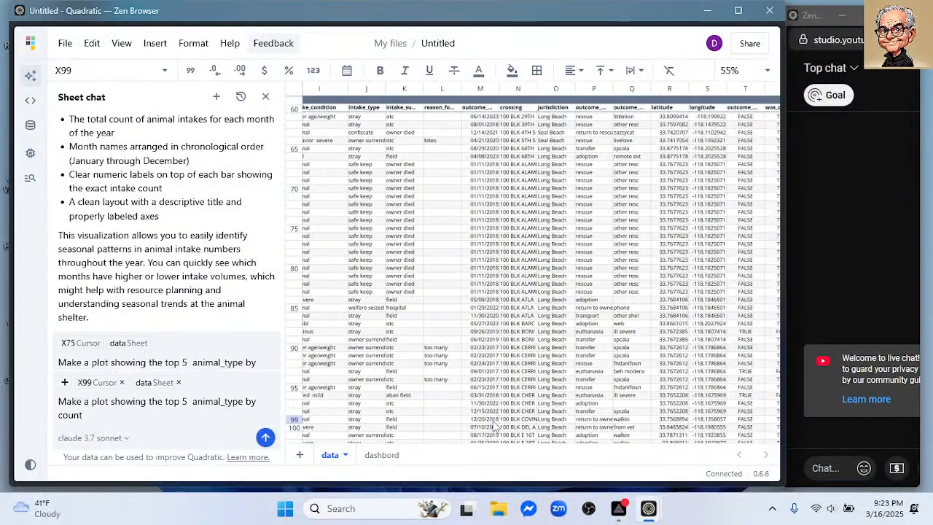
pyautogui.hscroll(10, 493, 426)
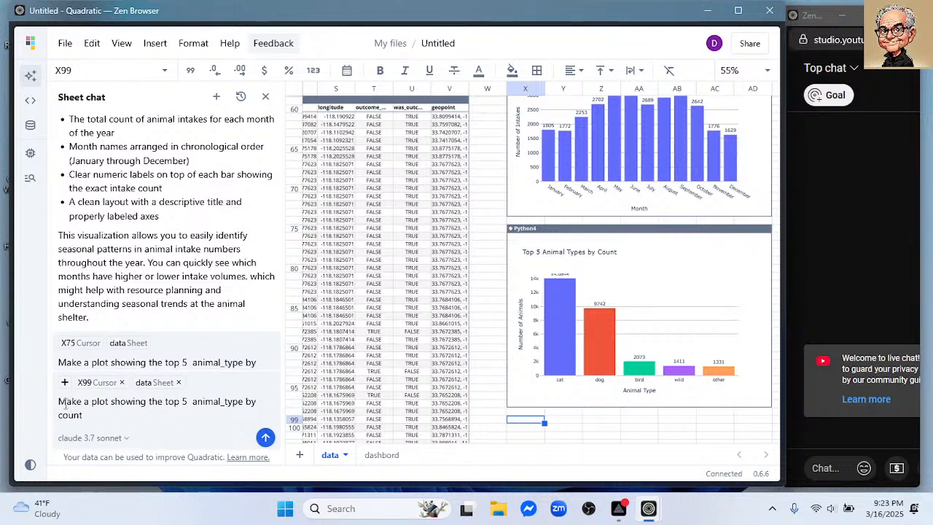
# - Clear the old top 5 animal_type prompt from the chat input
pyautogui.moveTo(58, 399); pyautogui.dragTo(108, 409)
pyautogui.press('BackSpace')
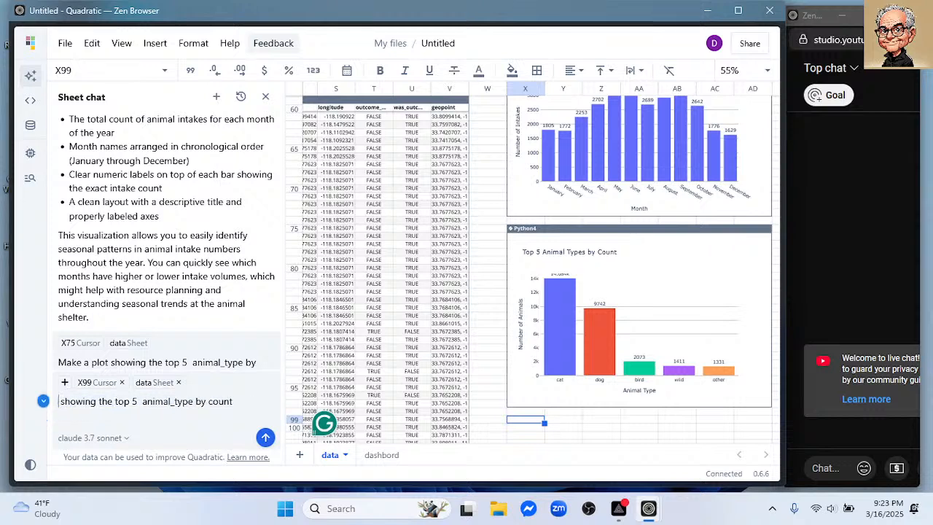
pyautogui.moveTo(239, 404); pyautogui.dragTo(51, 402)
pyautogui.press('BackSpace')
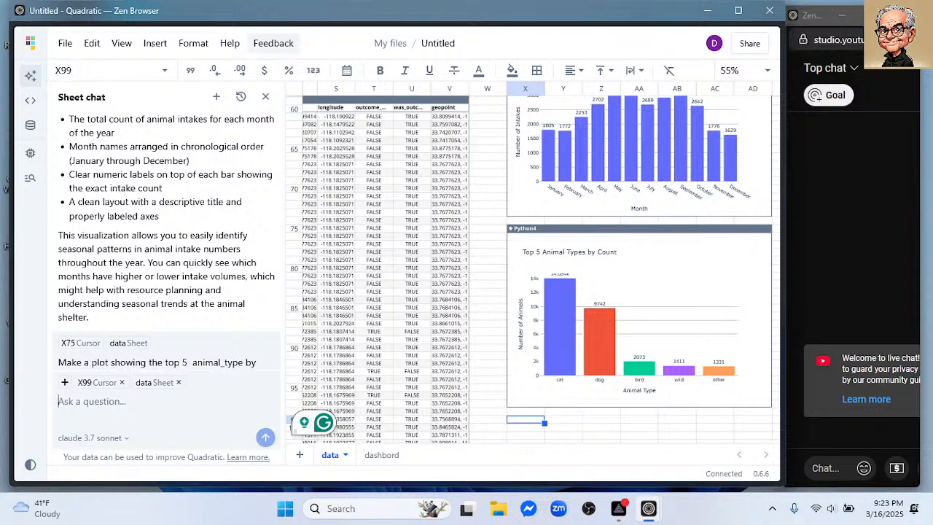
# - Write the chat prompt "Make a plot by intake_condition" and submit it
pyautogui.write('Make a plot')
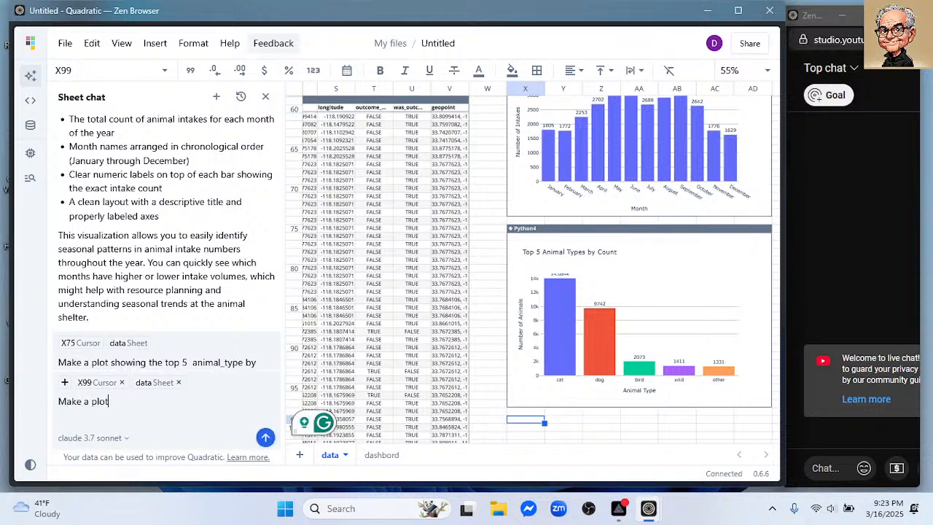
pyautogui.write(' with')
pyautogui.press('BackSpace')
pyautogui.press('BackSpace')
pyautogui.press('BackSpace')
pyautogui.press('BackSpace')
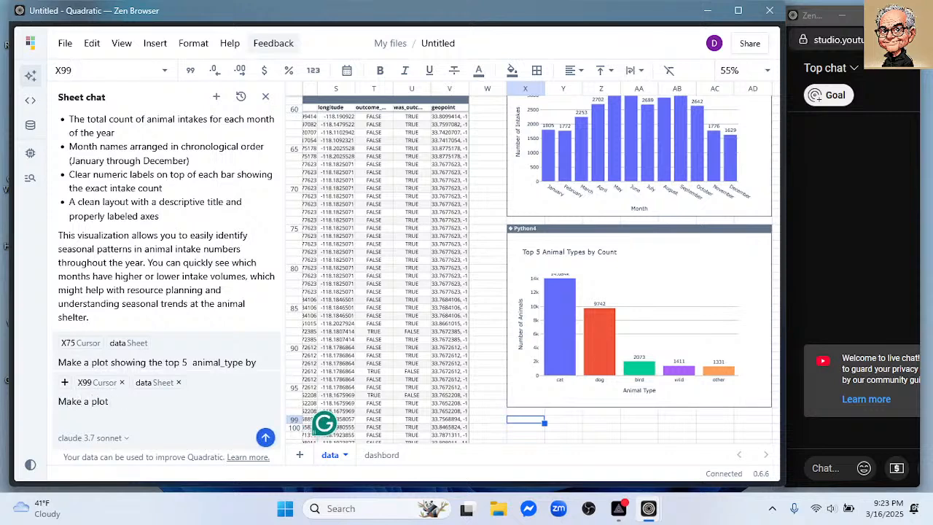
pyautogui.write('by intake_condistion')
pyautogui.press('BackSpace')
pyautogui.press('BackSpace')
pyautogui.press('BackSpace')
pyautogui.press('BackSpace')
pyautogui.press('BackSpace')
pyautogui.press('BackSpace')
pyautogui.write('ition')
pyautogui.press('Return')
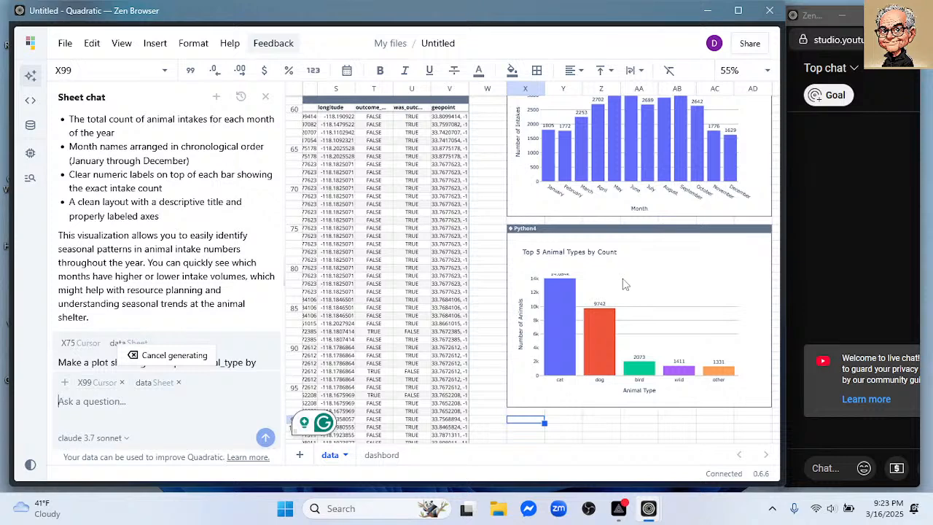
# - Rename the file as "Long Beach Aminal Shelter"
pyautogui.scroll(-3, 624, 284)
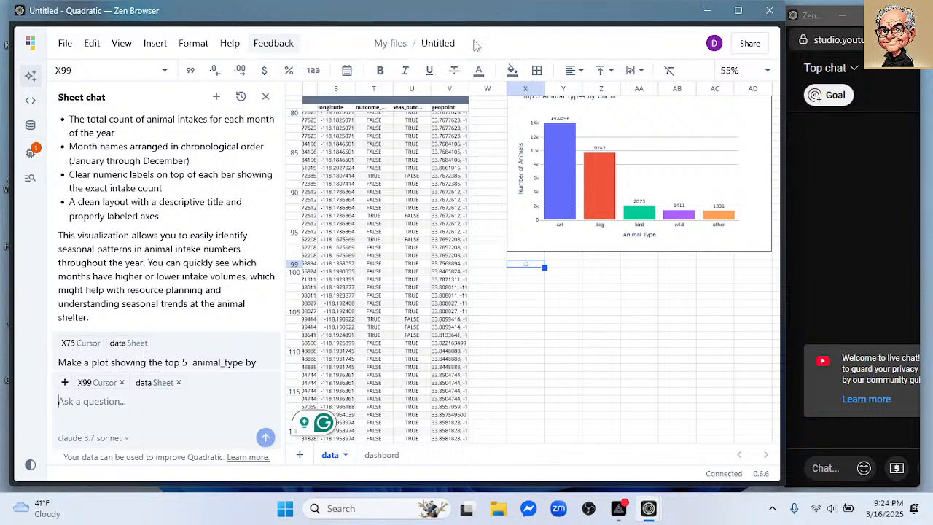
pyautogui.click(443, 44)
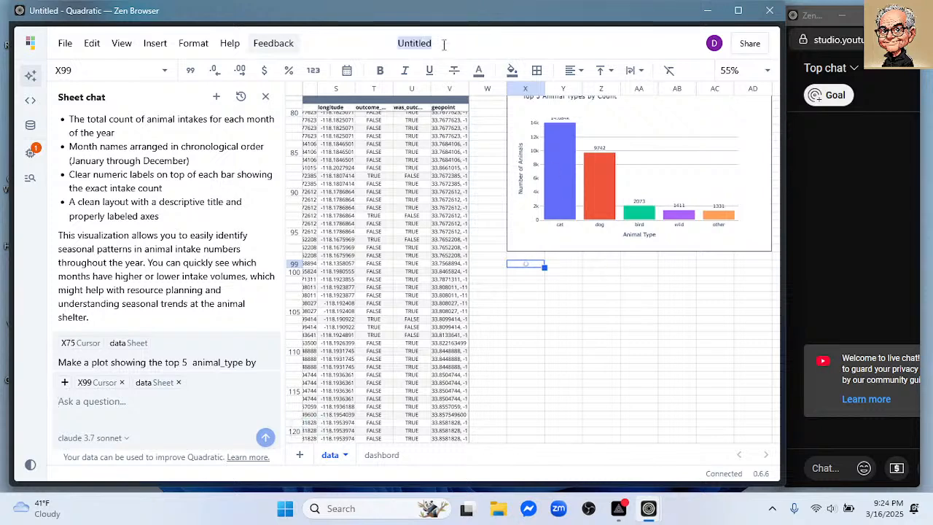
pyautogui.write('ong Br')
pyautogui.press('BackSpace')
pyautogui.write('each')
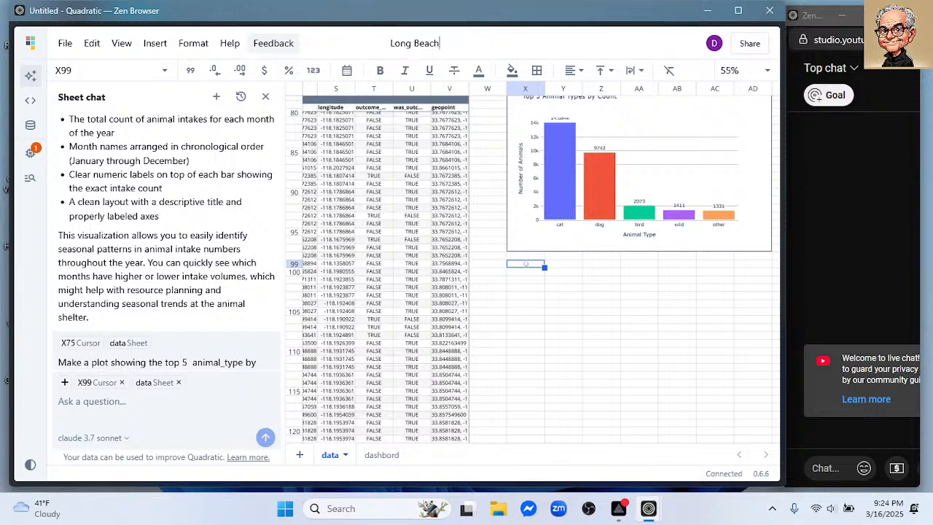
pyautogui.write(' Aminal Shelter')
pyautogui.press('Return')
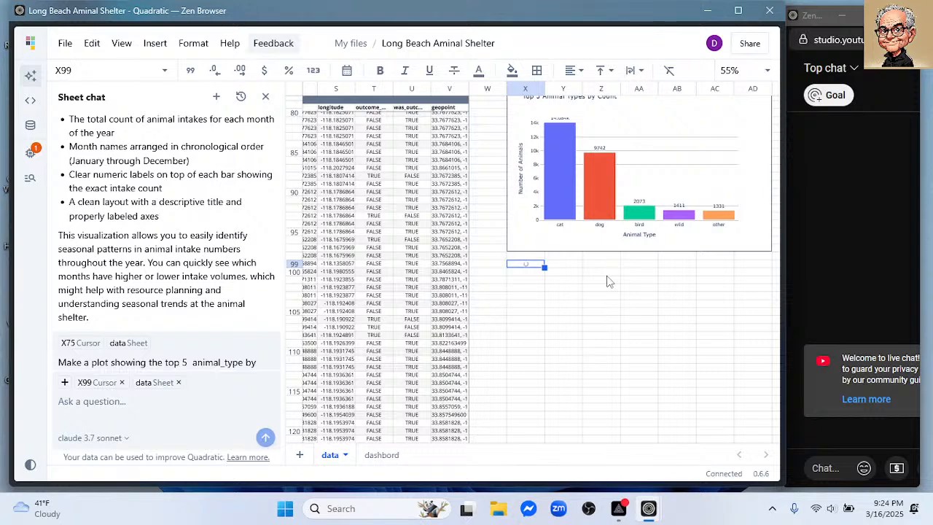
# - Review the monthly intake chart and the top 5 animal types chart
pyautogui.scroll(2, 623, 281)
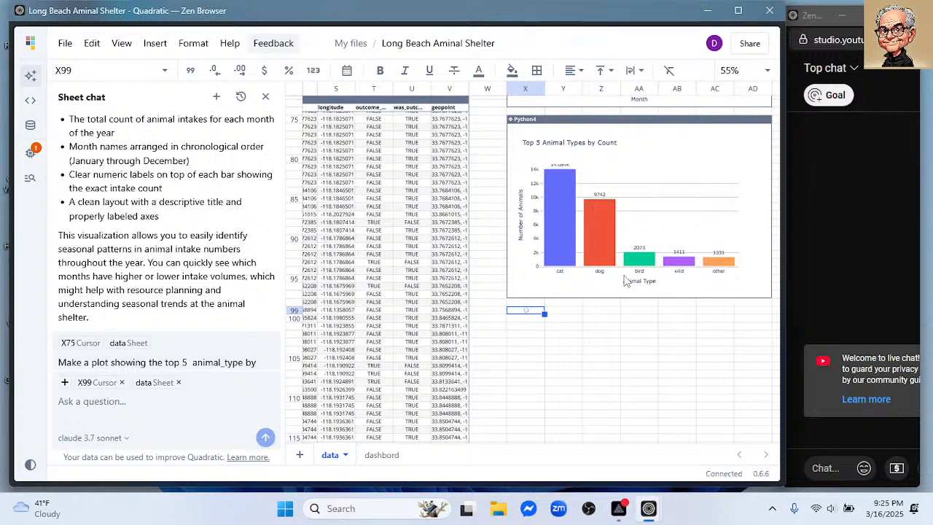
pyautogui.scroll(5, 623, 165)
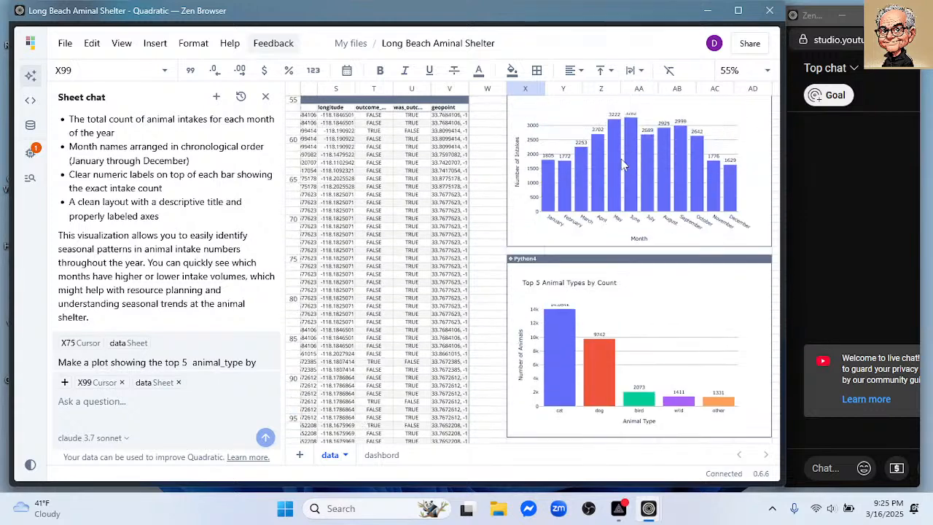
pyautogui.scroll(-2, 623, 164)
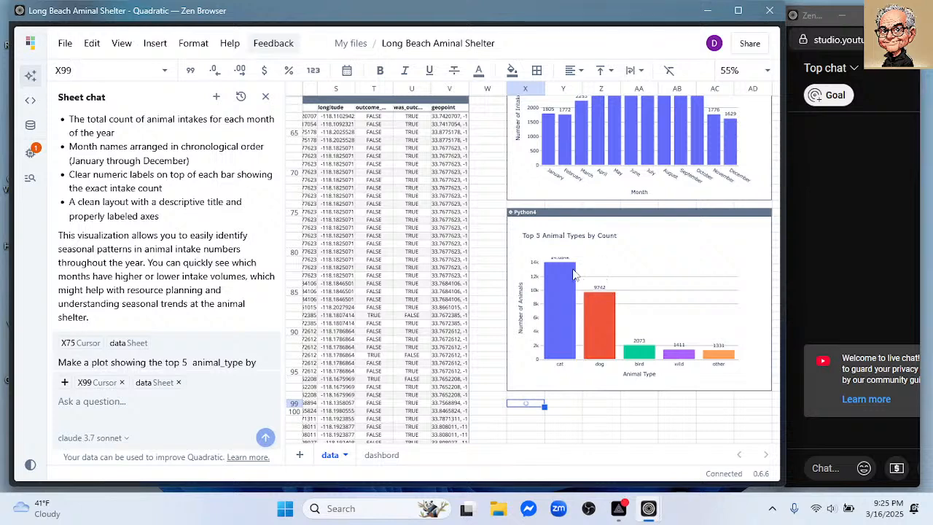
# - Check the live stream page in YouTube Studio and return to the Quadratic spreadsheet
pyautogui.moveTo(4, 239)
pyautogui.click(54, 157)
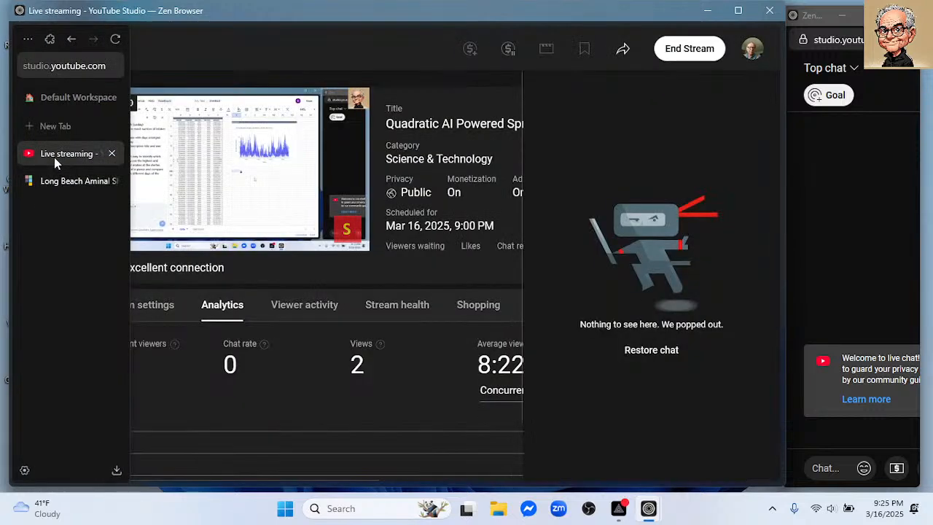
pyautogui.click(63, 181)
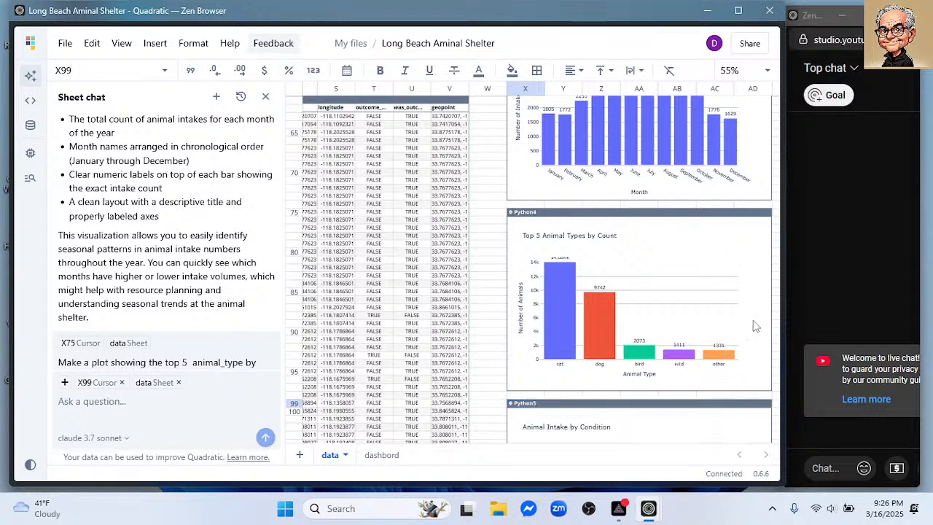
# - Examine the Animal Intake by Condition chart below the top 5 animal types chart
pyautogui.scroll(-5, 765, 324)
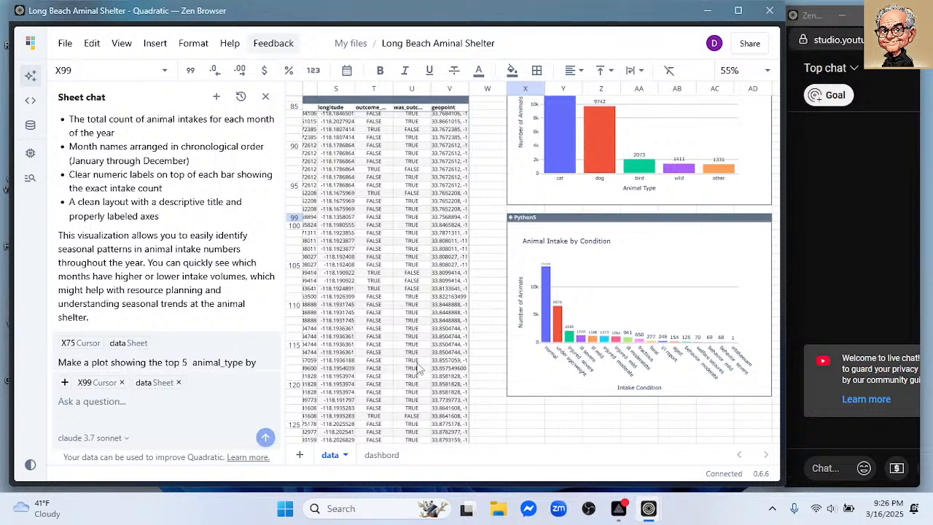
pyautogui.scroll(2, 495, 297)
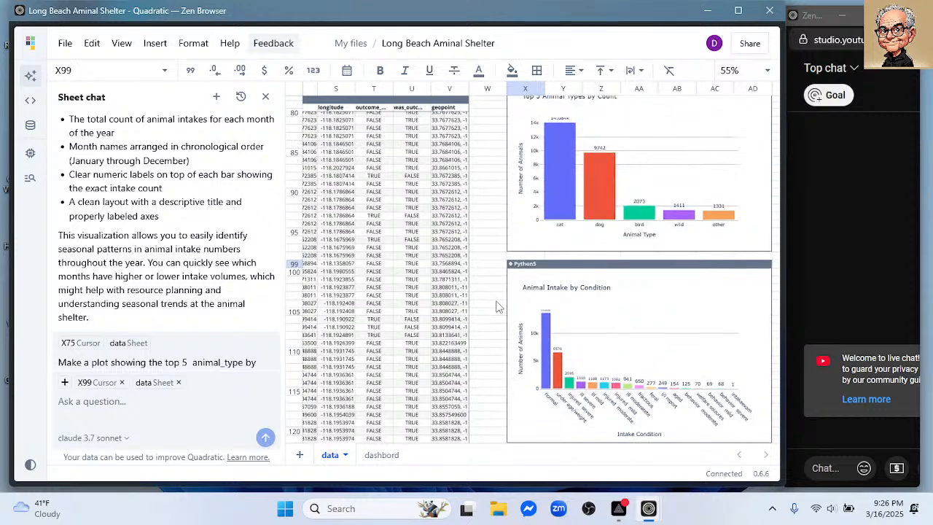